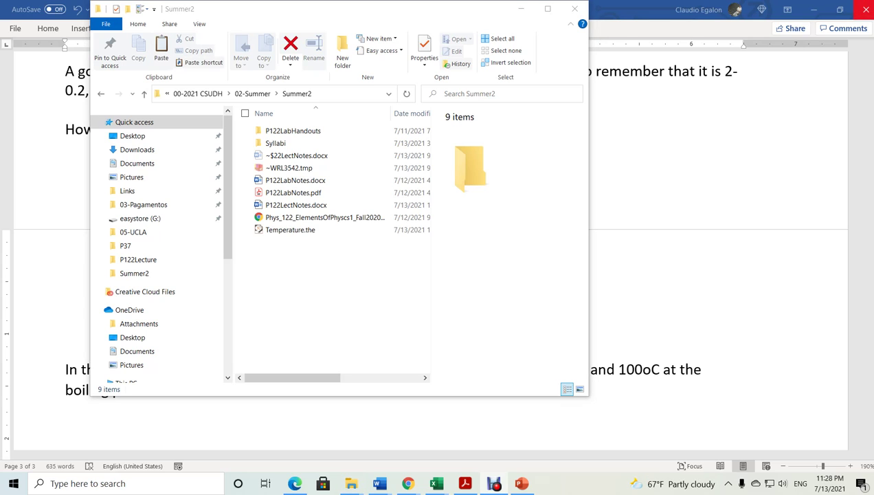
- Open Temperature.the from the Summer2 folder and add the comment "Conversion between Celsius and Farenheit" below Graphics Primitives
left_click(302, 275)
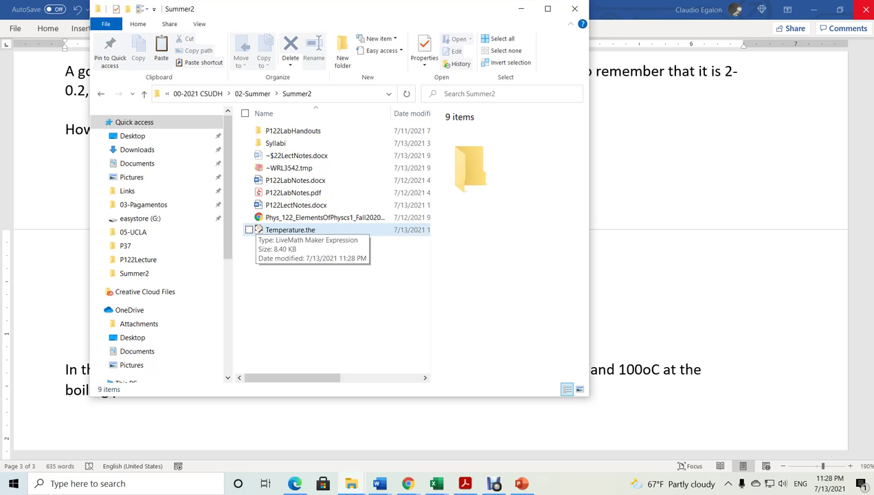
double_click(275, 230)
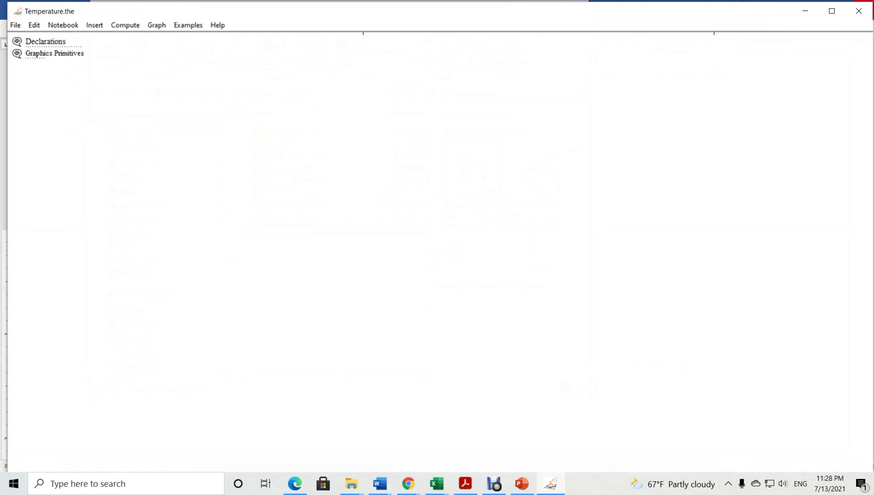
left_click(17, 54)
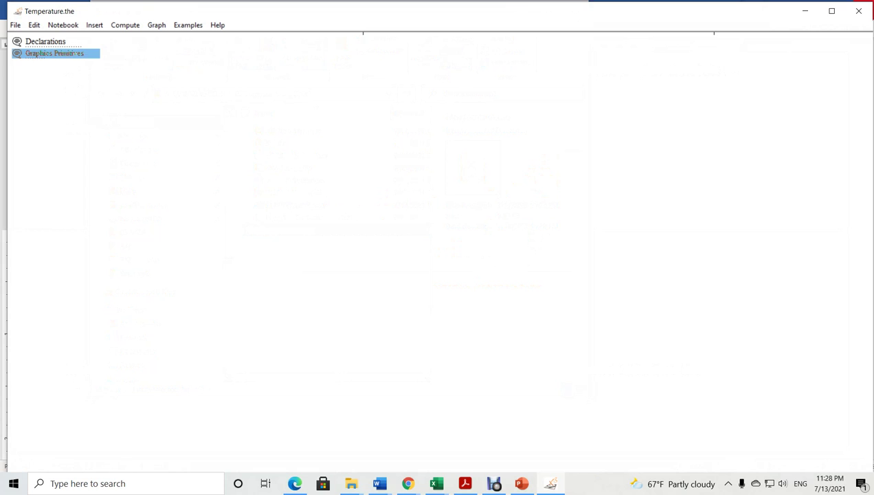
key("Return")
type("Con")
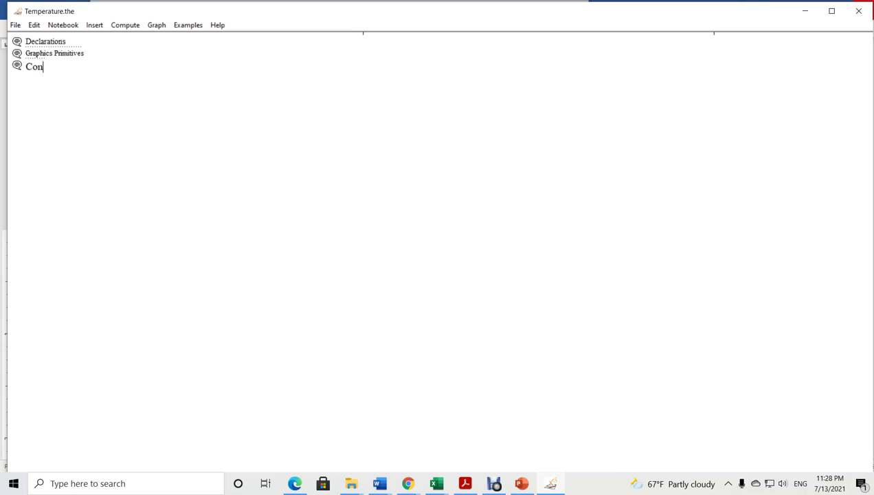
type("version between Celsiu")
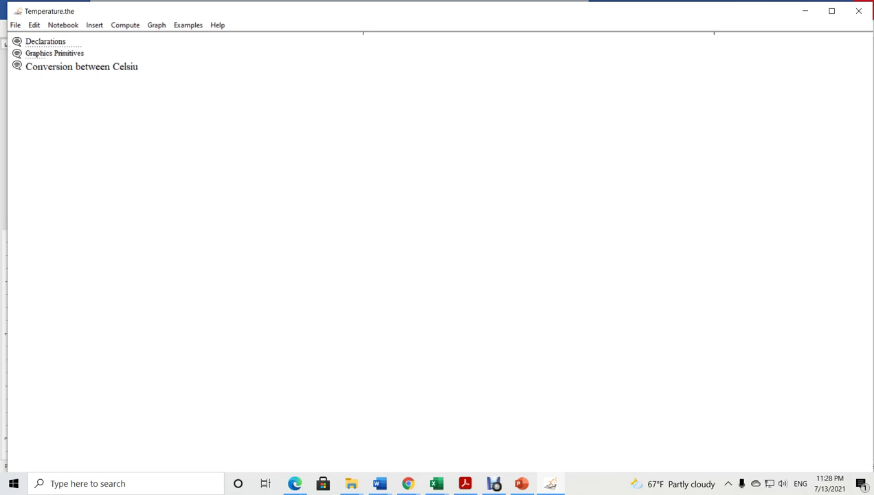
type("s and Farenheit")
key("Return")
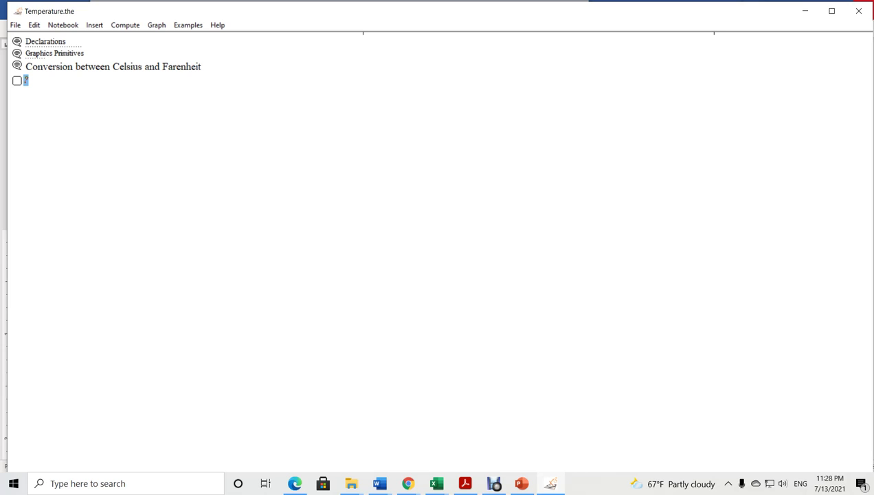
- Enter the equation T_F = 9/5 T_C + 32 below the comment and indent it one level
type("T_F")
type("=9")
type("/5*T")
type("_C+")
type("32")
key("Return")
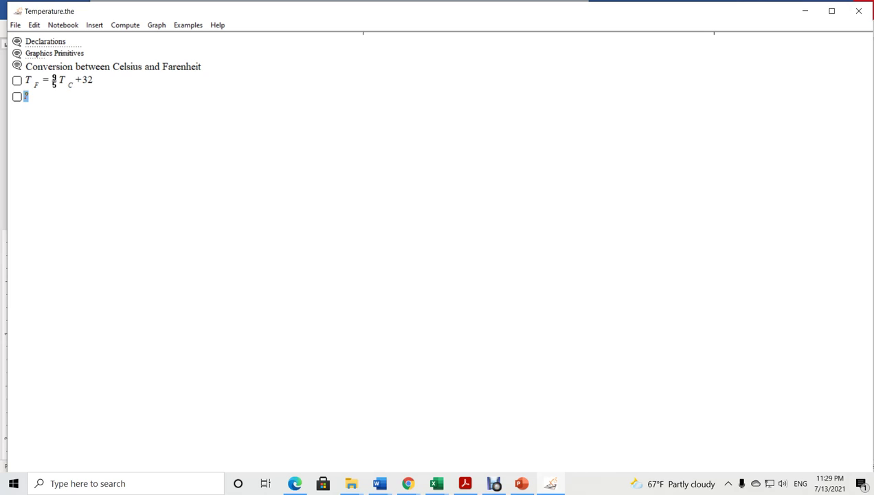
left_click_drag(18, 81, 26, 79)
left_click(55, 81)
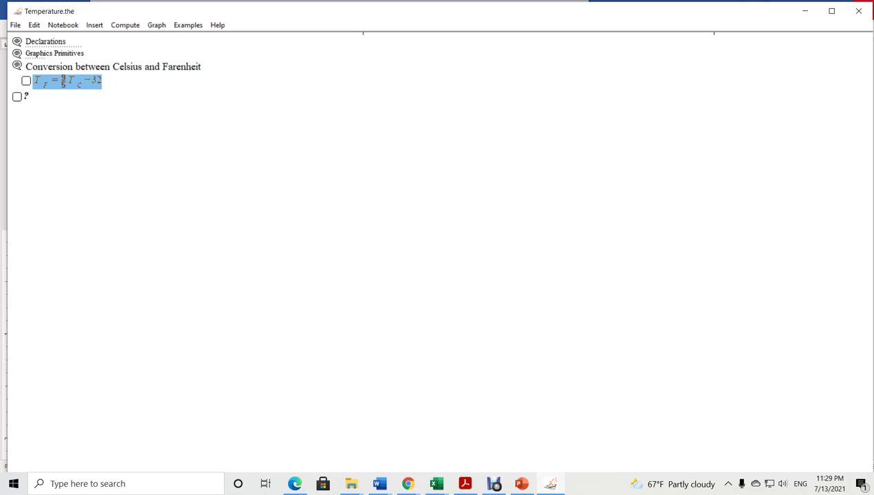
- Add the statement T_C = 100, declaring T as a variable, and substitute it into the T_F equation
double_click(80, 85)
left_click_drag(80, 85, 71, 81)
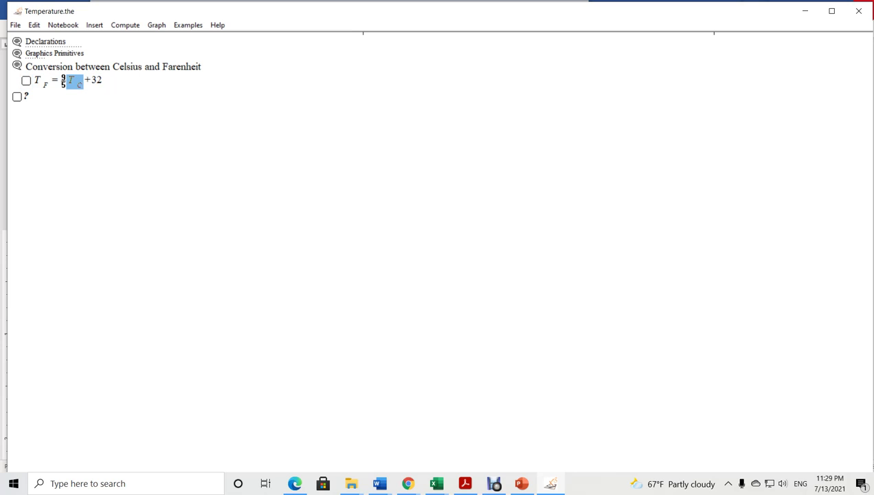
key("ctrl+i")
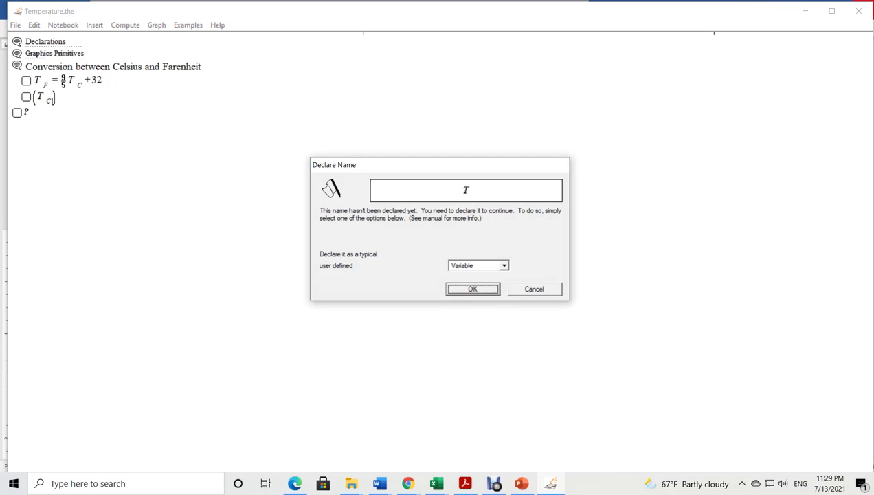
key("Return")
key("Return")
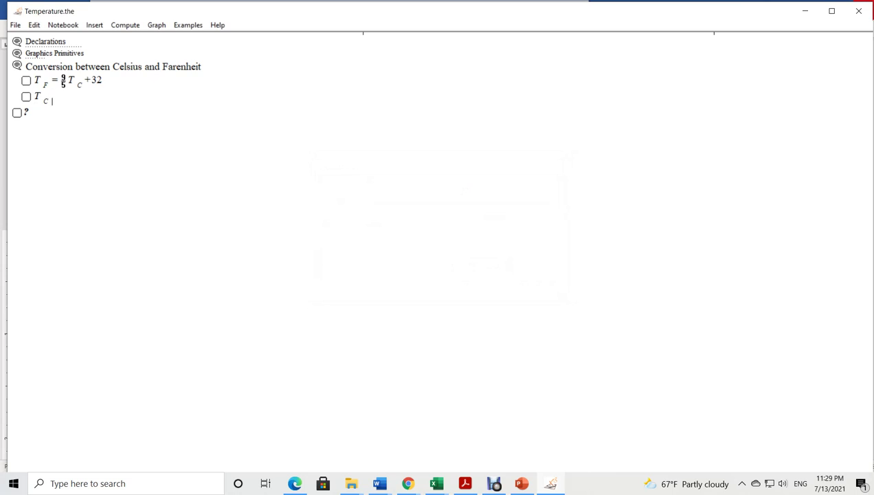
type("=100")
left_click(55, 97)
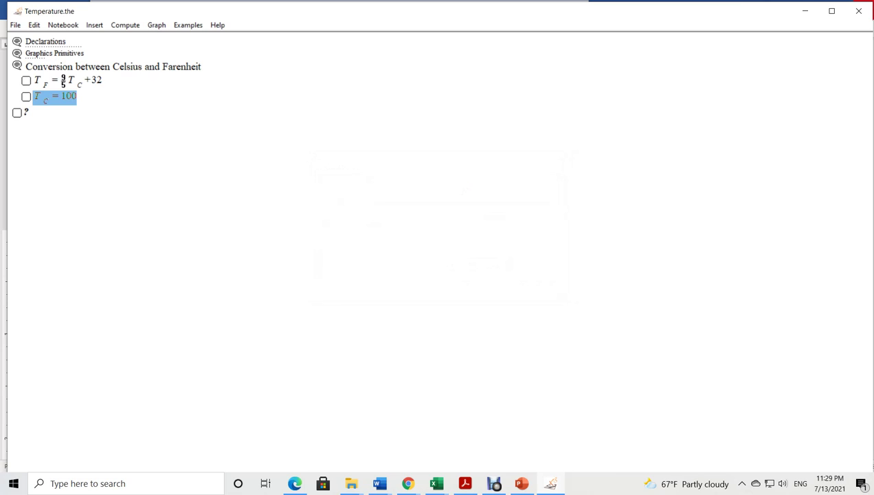
left_click_drag(55, 96, 74, 81)
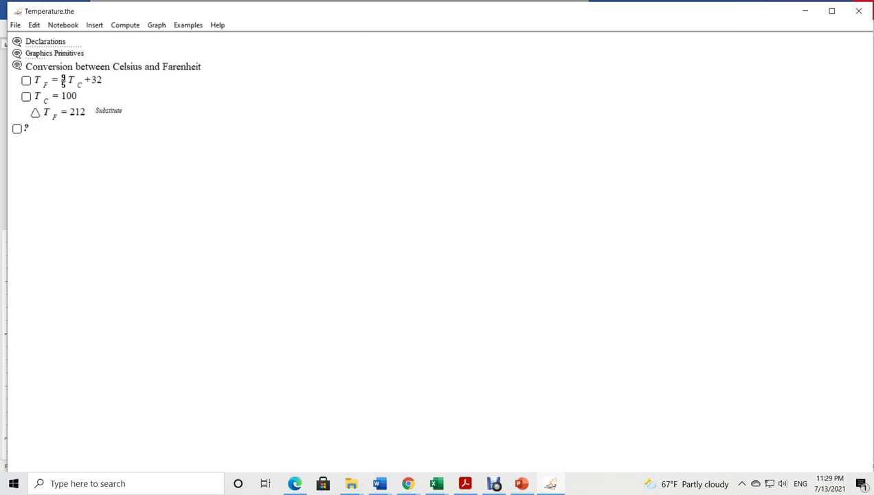
double_click(75, 112)
left_click(55, 96)
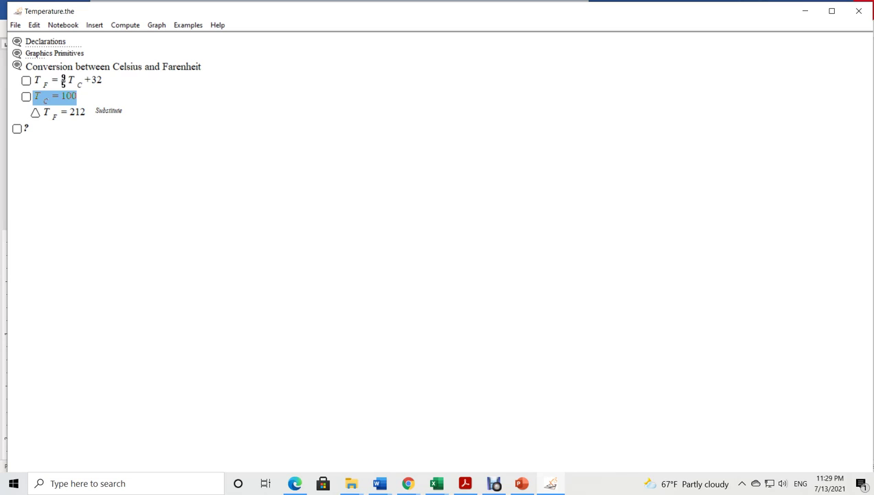
left_click(64, 112)
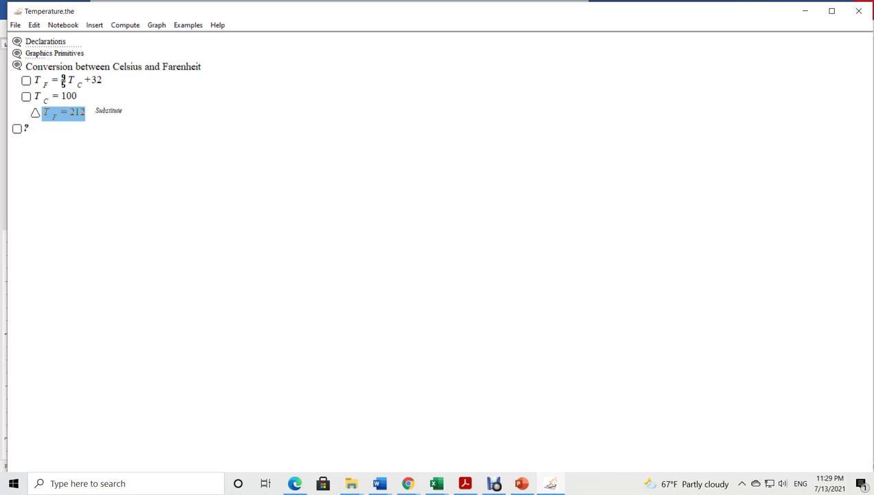
left_click_drag(84, 83, 68, 81)
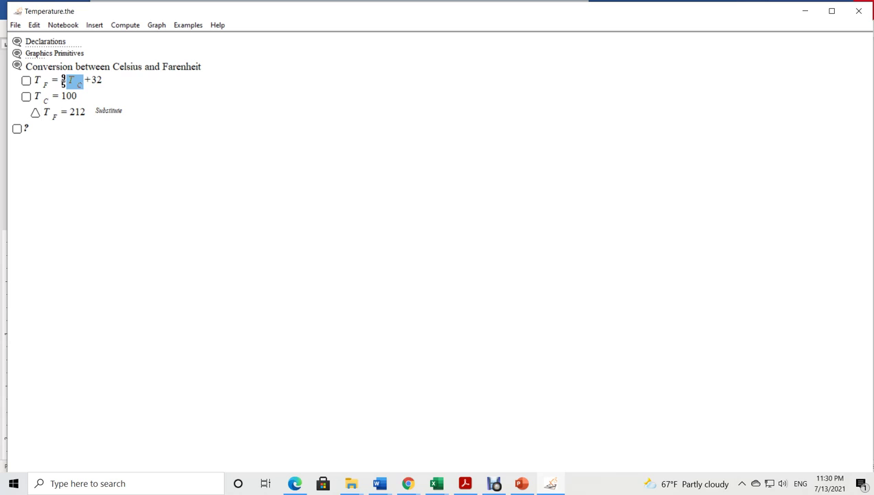
left_click(49, 113)
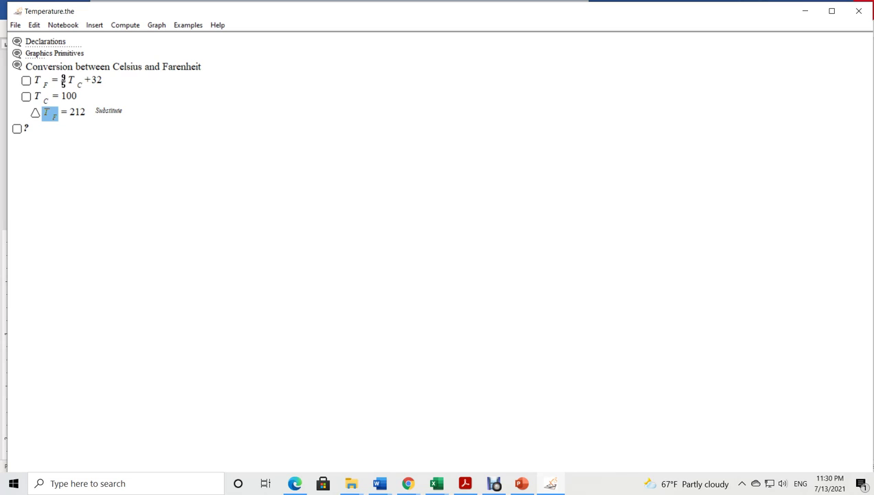
- Recalculate T_F by setting T_C to 200, 300 and 1000 in turn
double_click(69, 96)
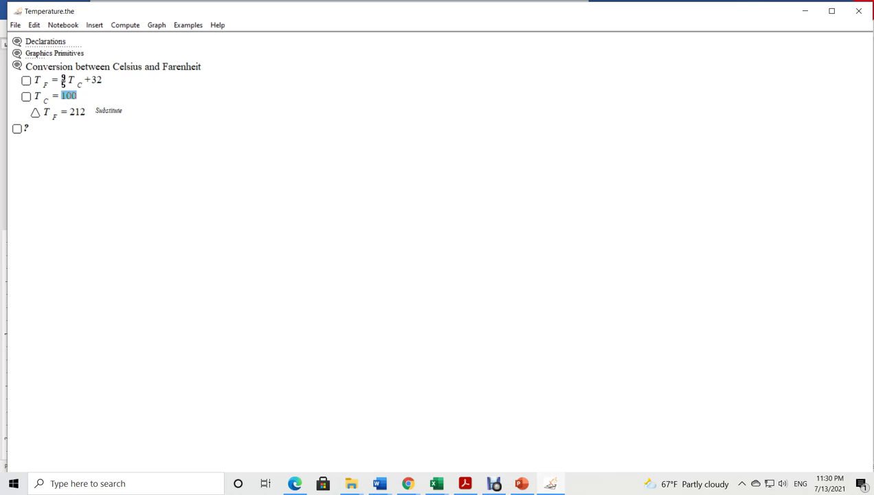
type("200")
left_click(64, 112)
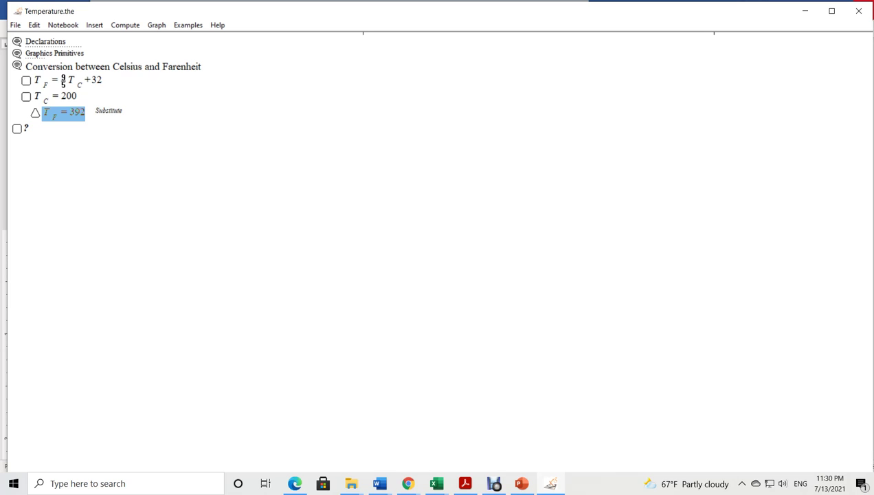
left_click(55, 97)
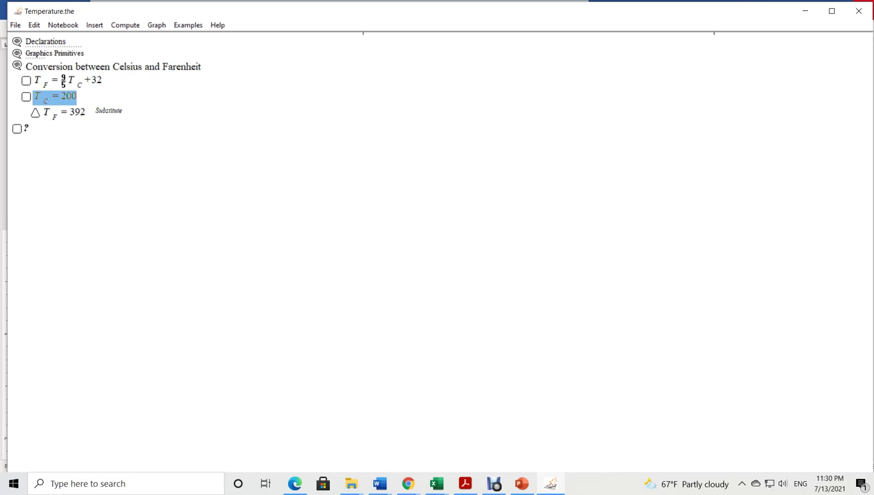
double_click(67, 96)
type("300")
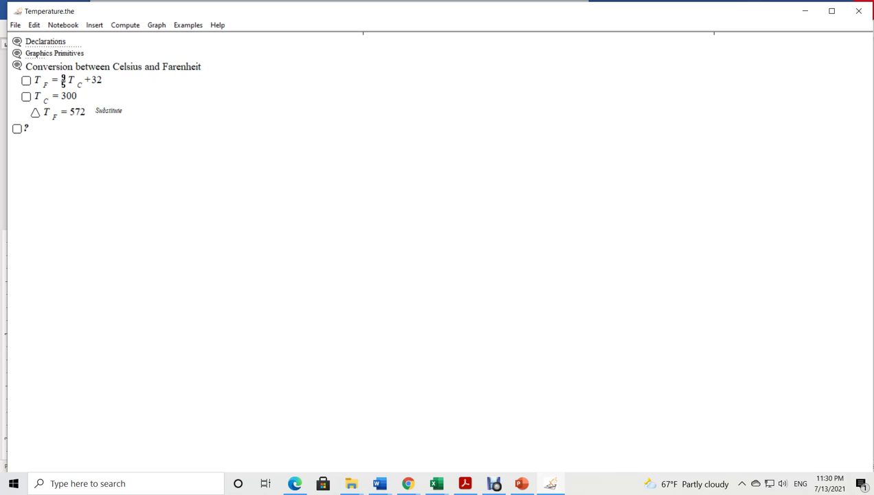
double_click(66, 96)
type("1000")
left_click_drag(73, 68, 201, 67)
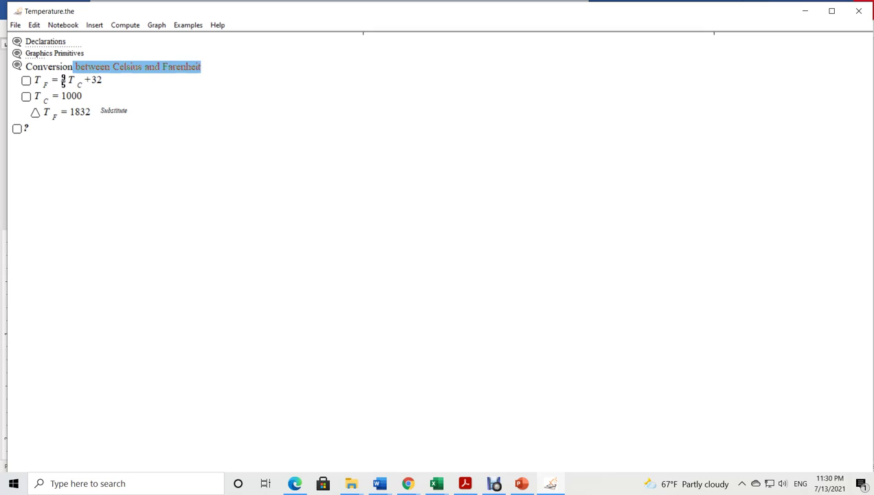
left_click(65, 83)
left_click_drag(65, 84, 63, 77)
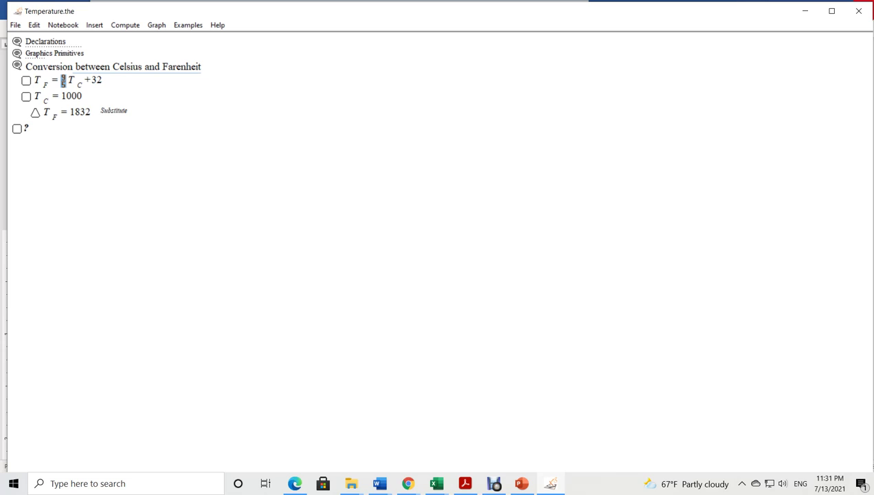
- Set T_C to 100 and after that to 0 to recalculate T_F at water's boiling and freezing points
double_click(71, 96)
type("100")
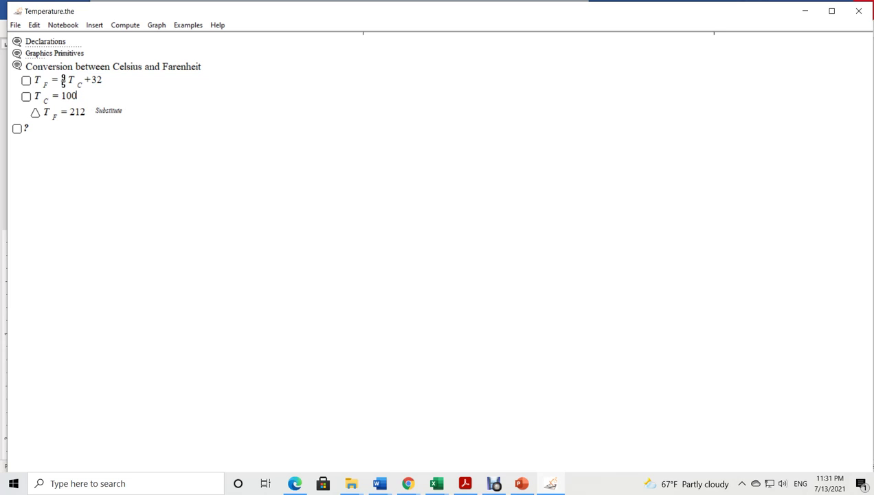
double_click(69, 96)
type("0")
- Delete the empty statement at the end of the notebook and narrow the notebook window to less than half the screen
left_click(17, 129)
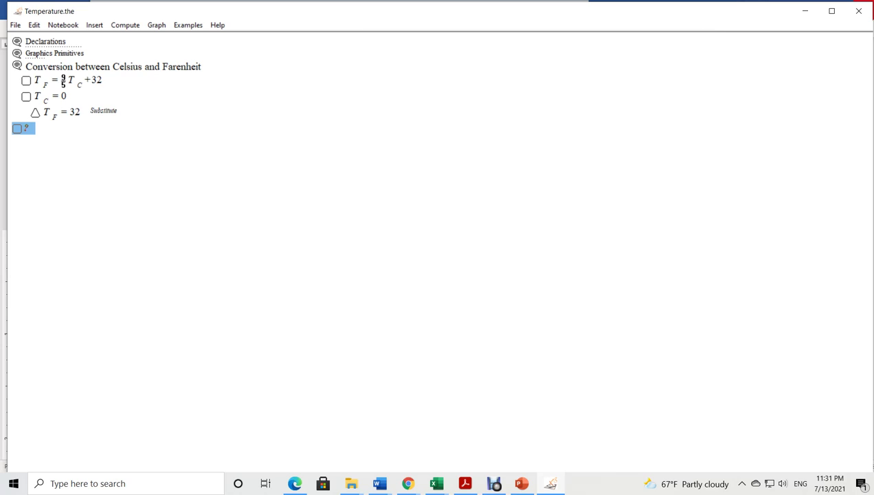
key("BackSpace")
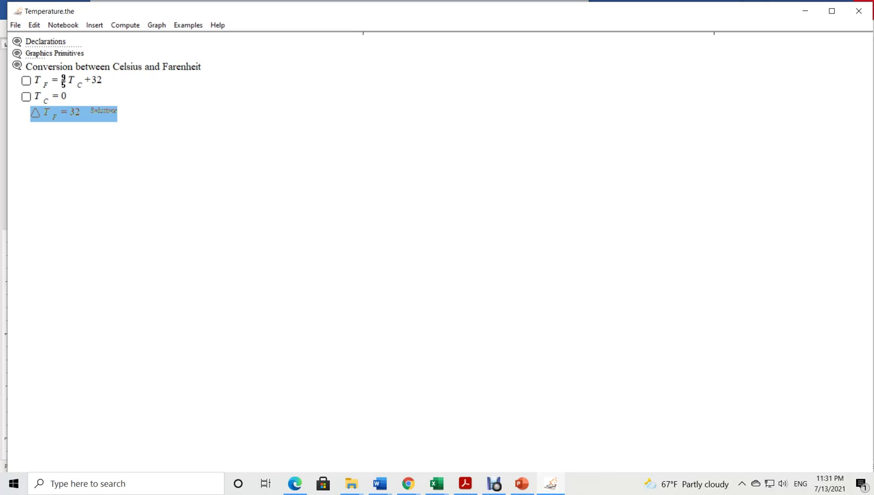
left_click_drag(871, 194, 343, 194)
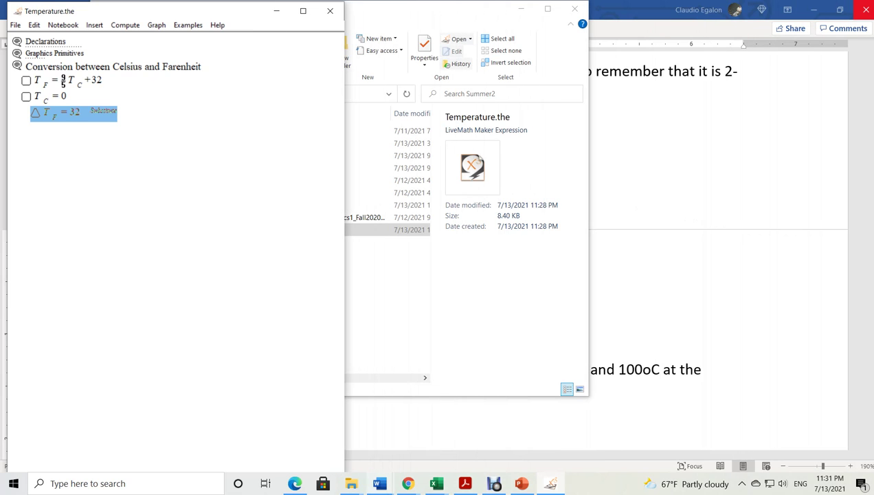
- Switch to the Word document P122LectNotes.docx and add two new lines after the paragraph ending "boiling point of water."
left_click_drag(179, 16, 226, 30)
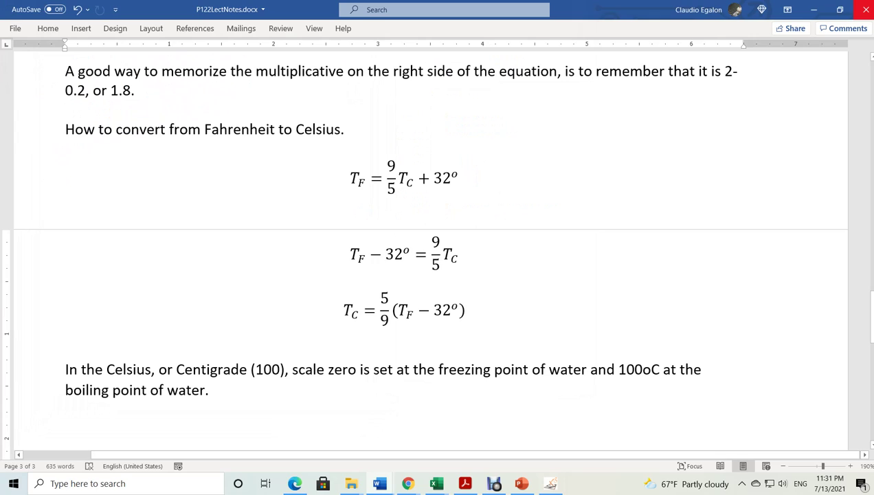
key("BackSpace")
key("ctrl+z")
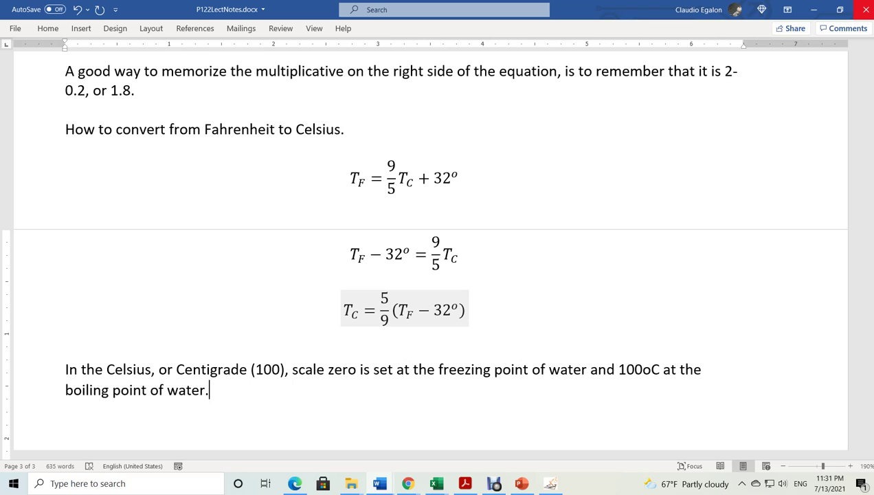
key("Return")
key("Return")
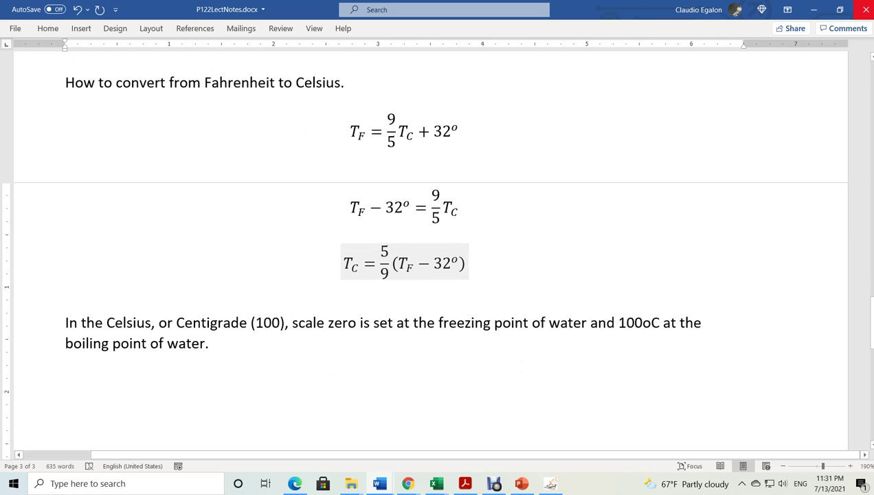
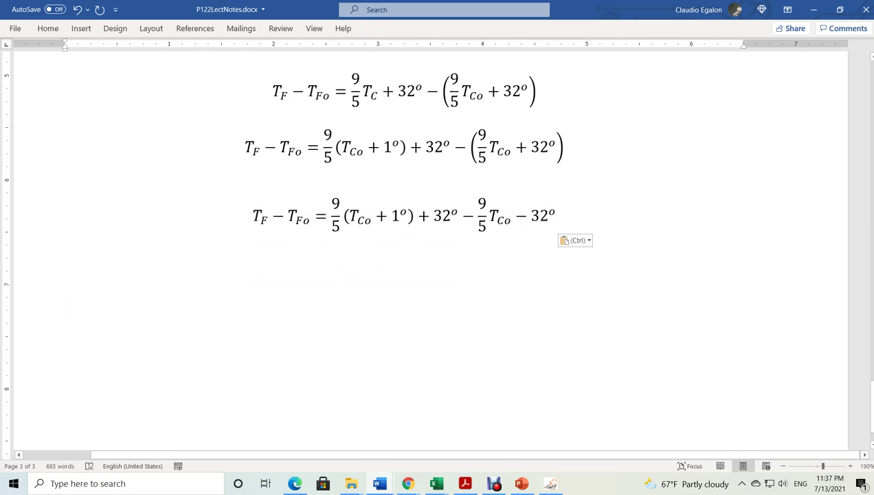
- Duplicate the last T_F − T_Fo equation, the one with the expanded parentheses, on a new line directly below it
left_click(41, 215)
key("ctrl+c")
left_click(65, 261)
key("ctrl+v")
key("Return")
left_click(558, 216)
key("Return")
- Delete the + 32° and − 32° terms from the copied equation, leaving T_F − T_Fo = 9/5(T_Co + 1°) − 9/5 T_Co
left_click_drag(415, 270, 459, 271)
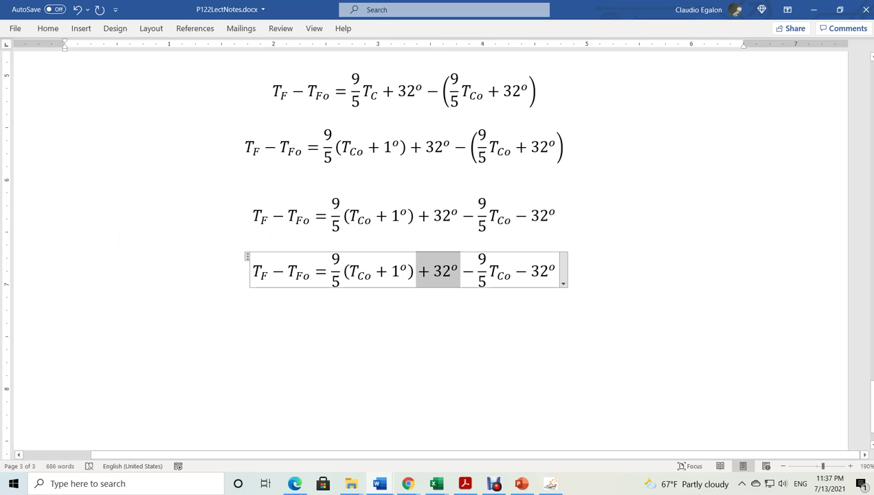
key("Delete")
key("Right")
key("Right")
key("Right")
key("Right")
key("shift+End")
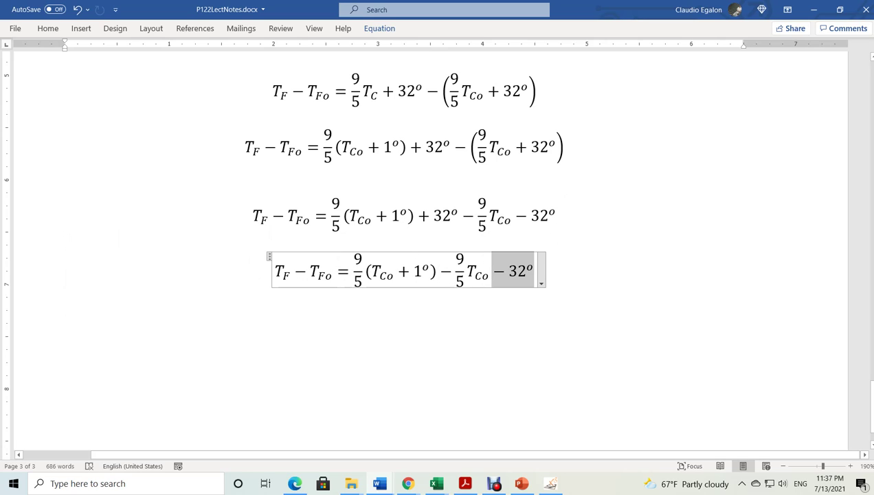
key("Delete")
key("Down")
left_click_drag(384, 263, 511, 273)
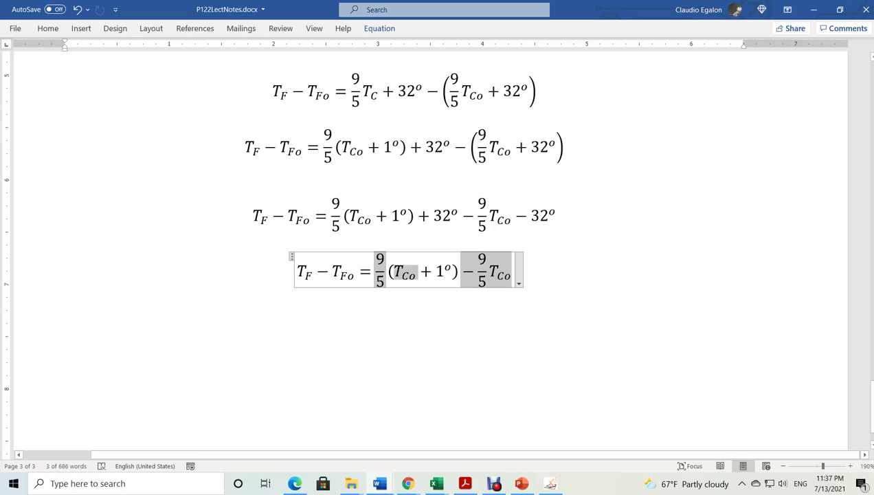
left_click(402, 270)
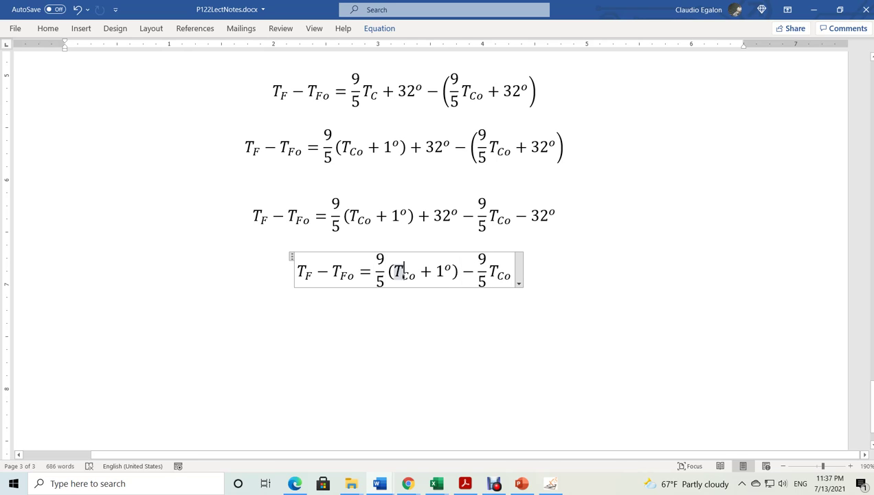
- Distribute the 9/5 factor over T_Co + 1° in the last equation, giving T_F − T_Fo = (9/5 T_Co + 9/5°) − 9/5 T_Co
left_click_drag(384, 264, 376, 271)
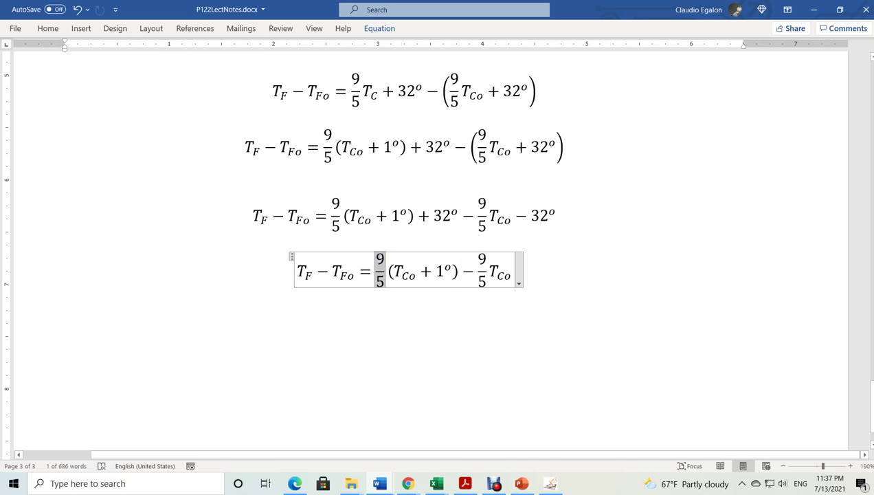
key("Delete")
left_click_drag(445, 271, 388, 270)
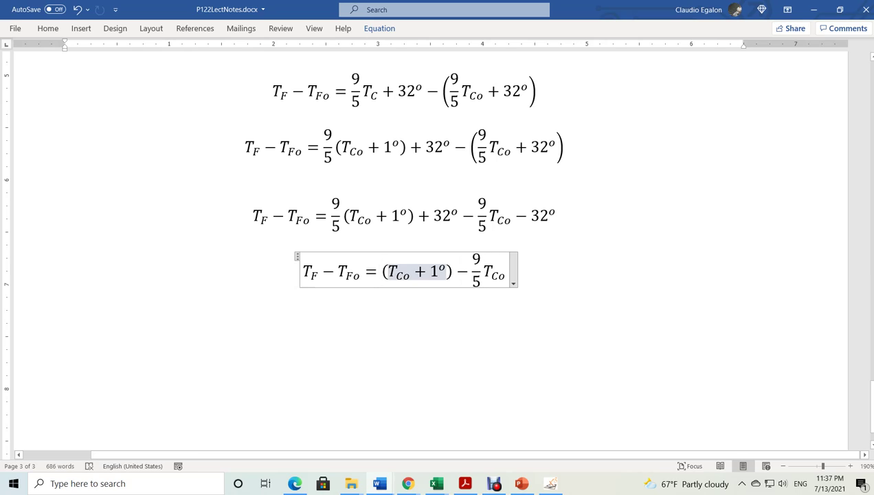
key("ctrl+v")
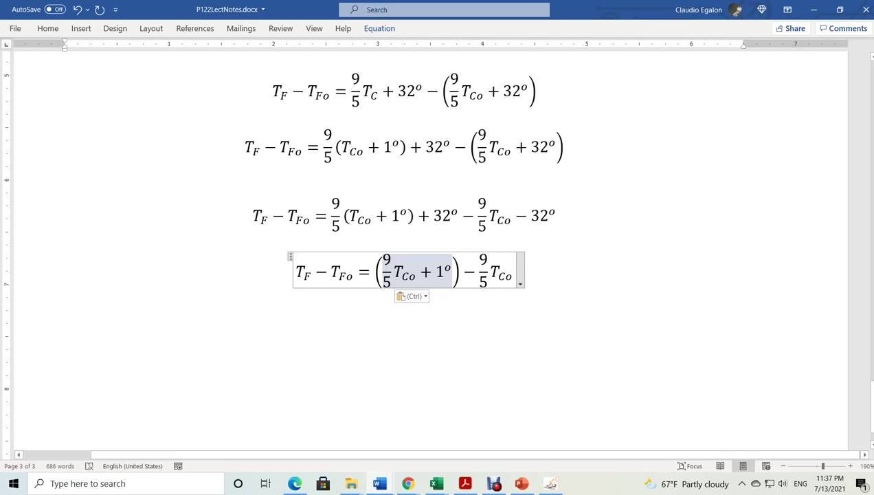
left_click(437, 271)
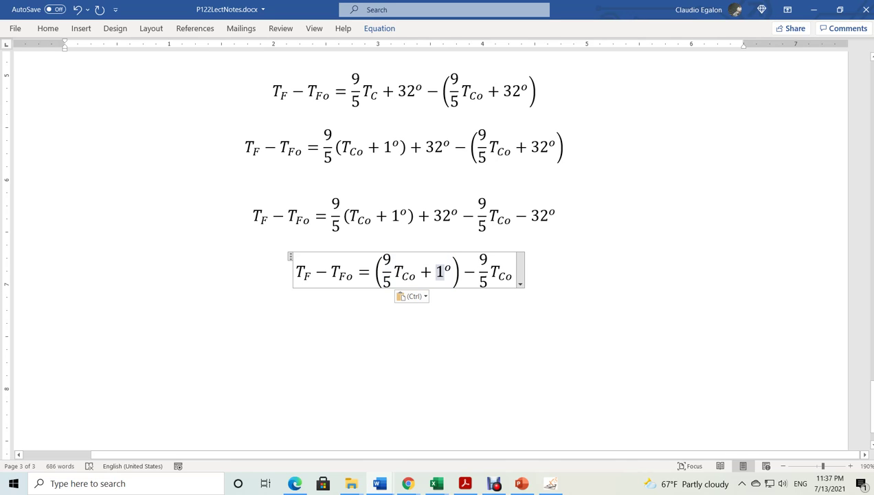
key("shift+Right")
key("ctrl+v")
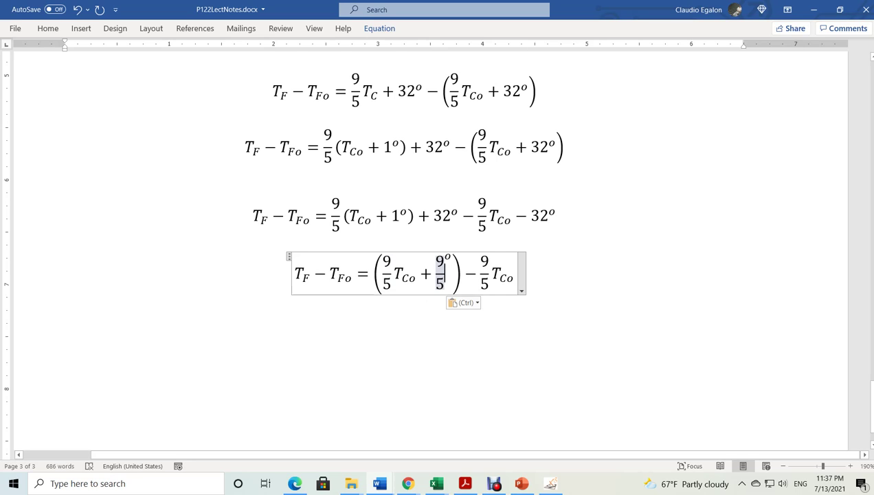
left_click(65, 336)
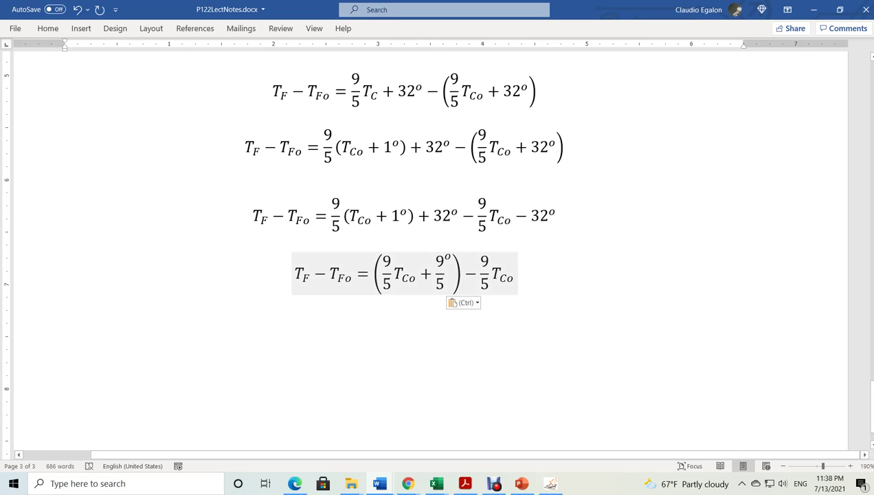
- Remove the parentheses around 9/5 T_Co + 9/5° in the last equation, keeping the terms inside
left_click_drag(383, 280, 451, 278)
key("ctrl+c")
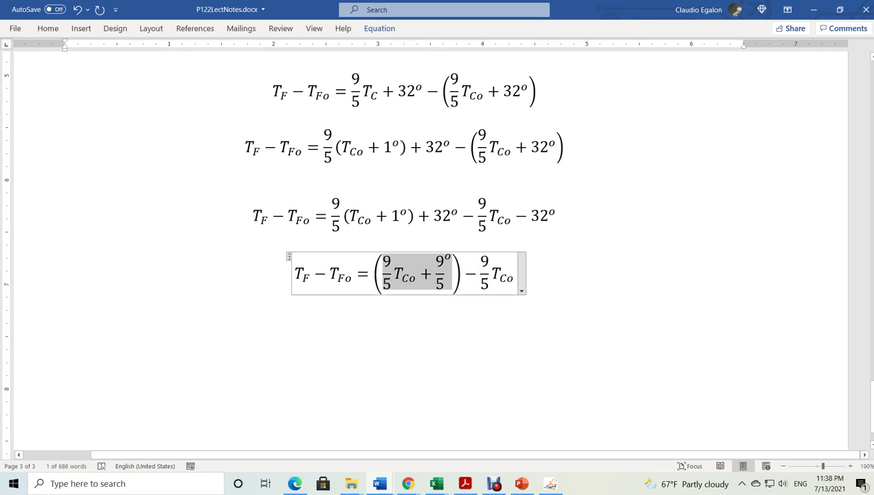
key("shift+Left")
key("ctrl+v")
left_click(65, 333)
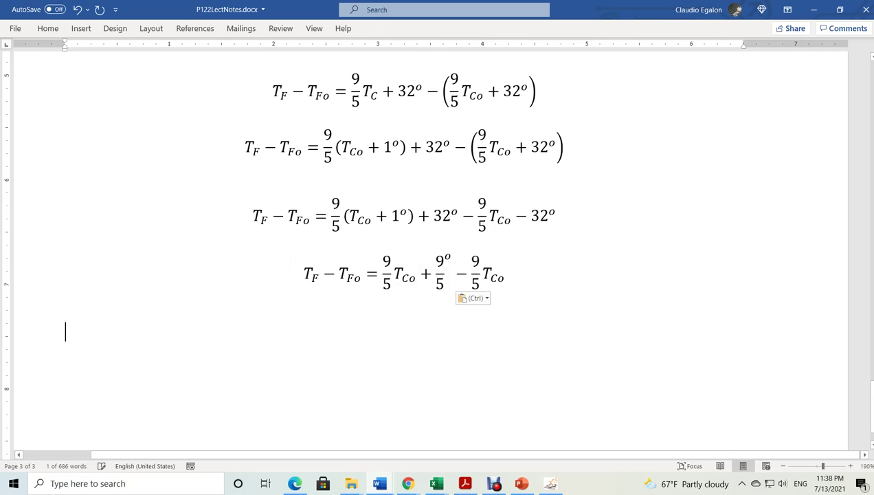
- Delete the two cancelling 9/5 T_Co terms and the leftover plus sign, leaving T_F − T_Fo = 9/5°
left_click_drag(383, 276, 485, 274)
key("Delete")
key("Delete")
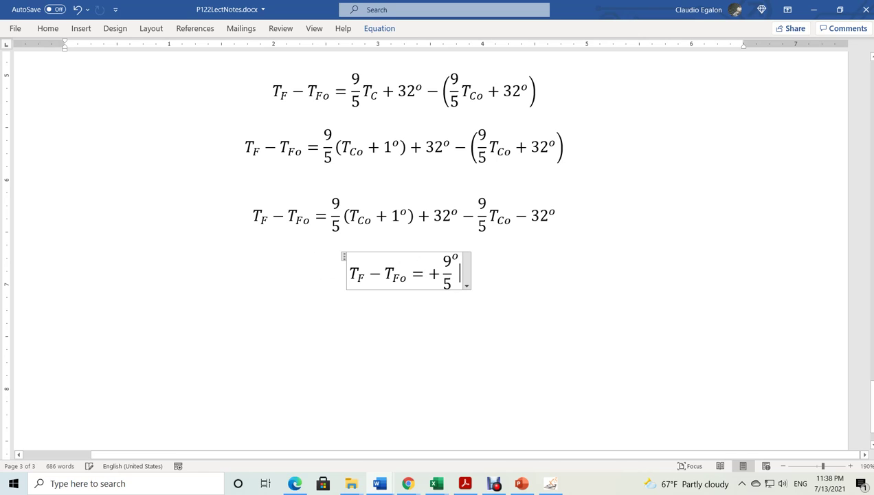
left_click_drag(425, 274, 440, 274)
key("Delete")
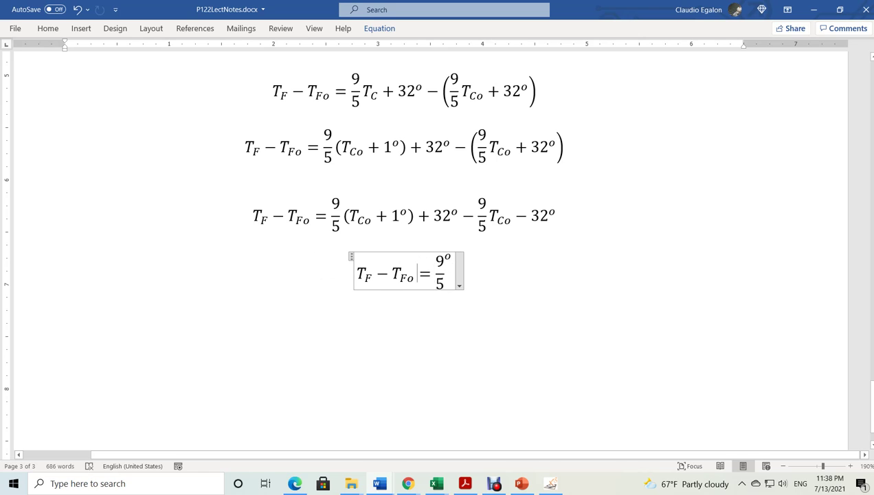
- Append the decimal result = 1.8° to the end of the T_F − T_Fo = 9/5° equation
key("shift+End")
key("ctrl+c")
key("End")
type("=")
key("ctrl+v")
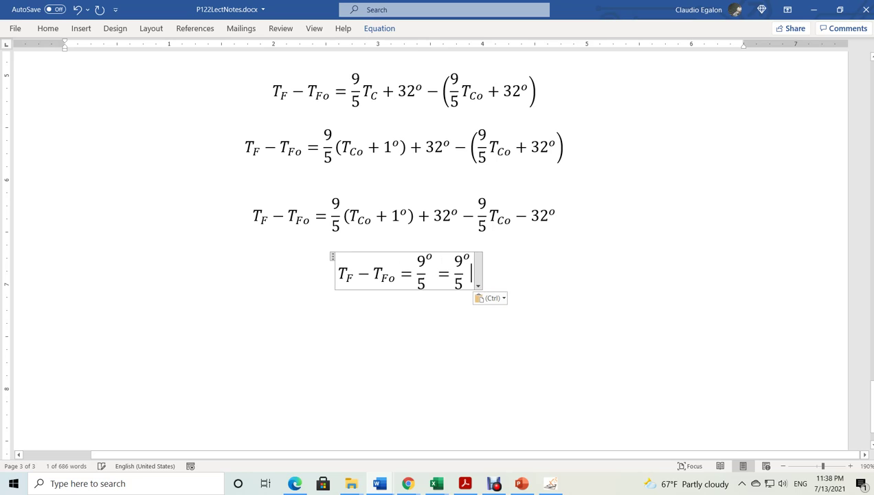
key("shift+Left")
type("1.8")
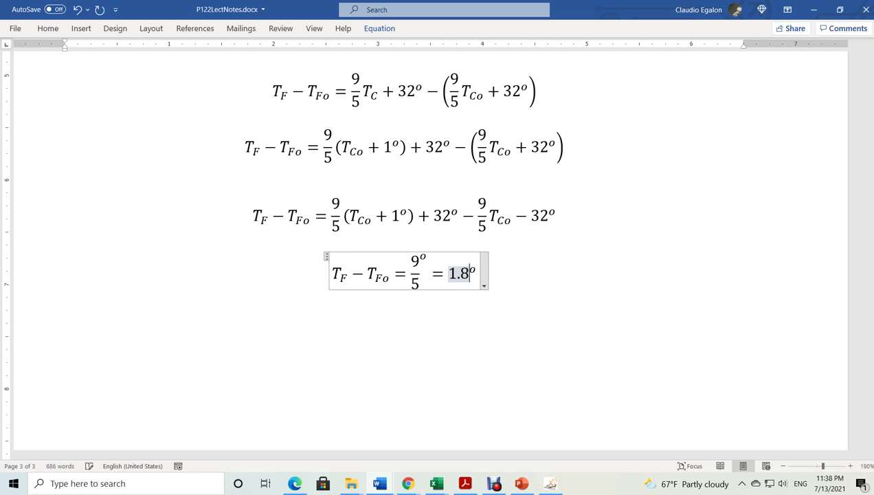
left_click(65, 332)
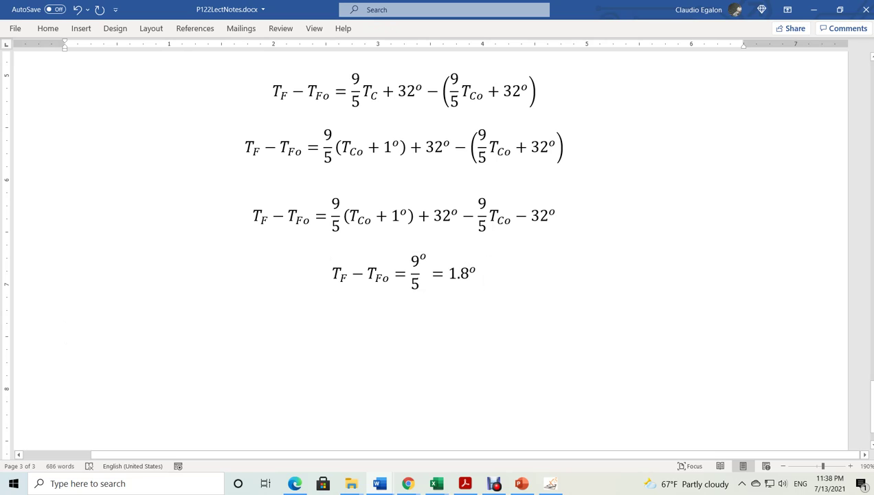
left_click_drag(332, 274, 390, 275)
- Below the equations, write "So if you are at any initial temperature and you increase the initial temperature by 1oC,"
left_click(66, 331)
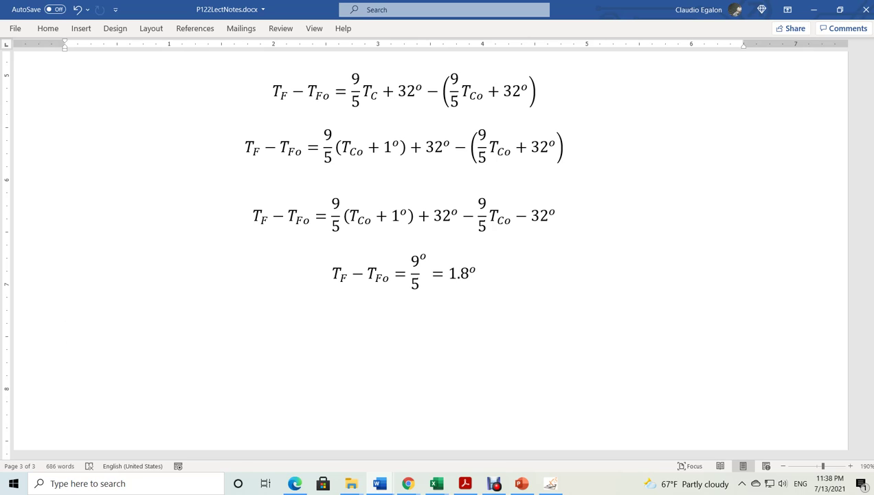
type("So if you are at an y")
key("BackSpace")
key("BackSpace")
type("y temperature and you ")
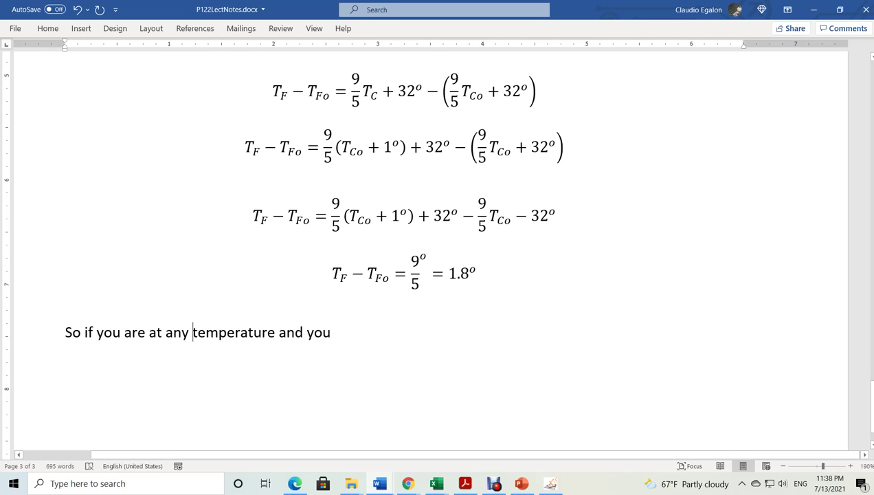
type("initial")
key("Down")
key("Left")
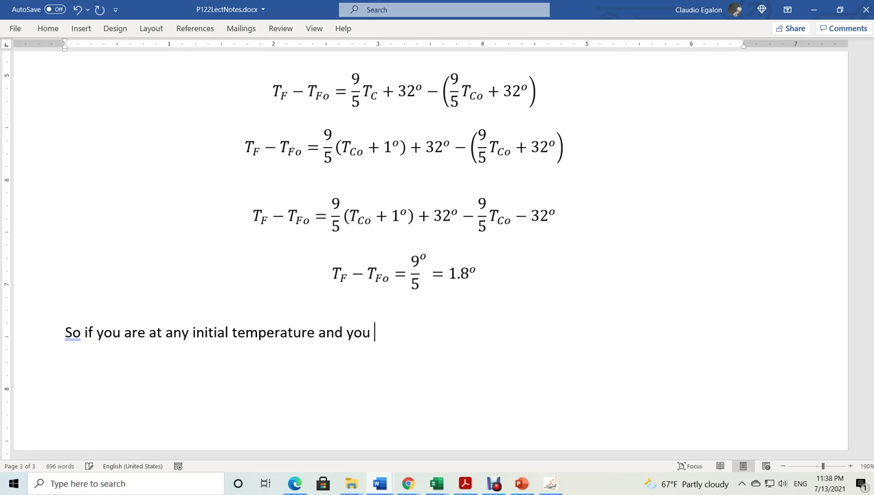
type("increase the")
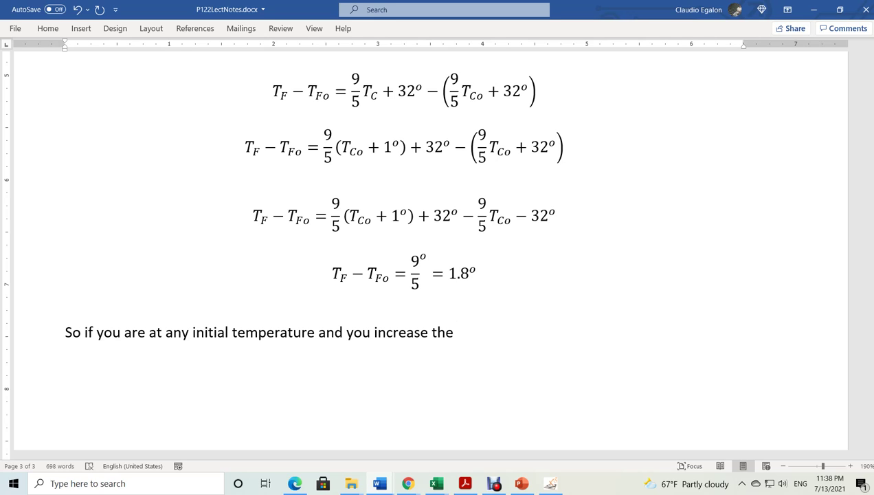
type(" initial temperature by 1")
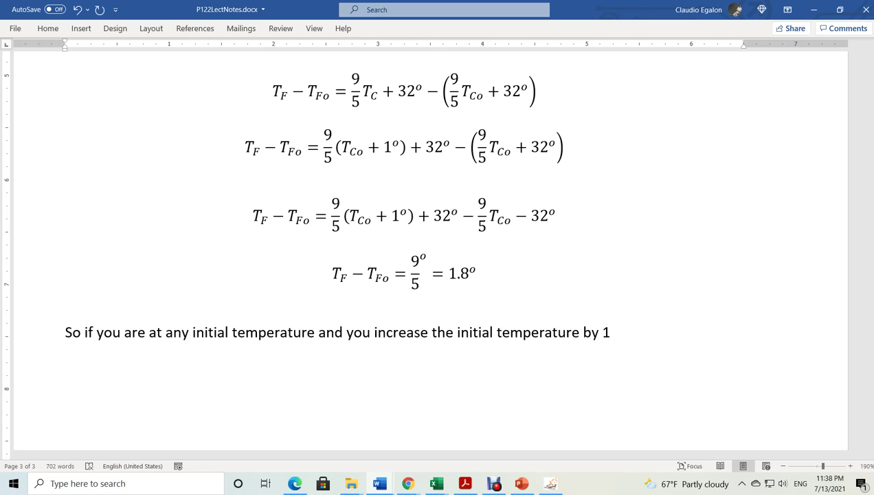
type("oC,")
- Replace the plain 1oC in the new sentence with the superscripted 1°C copied from the "Another example" paragraph
scroll(437, 247, "up", 5)
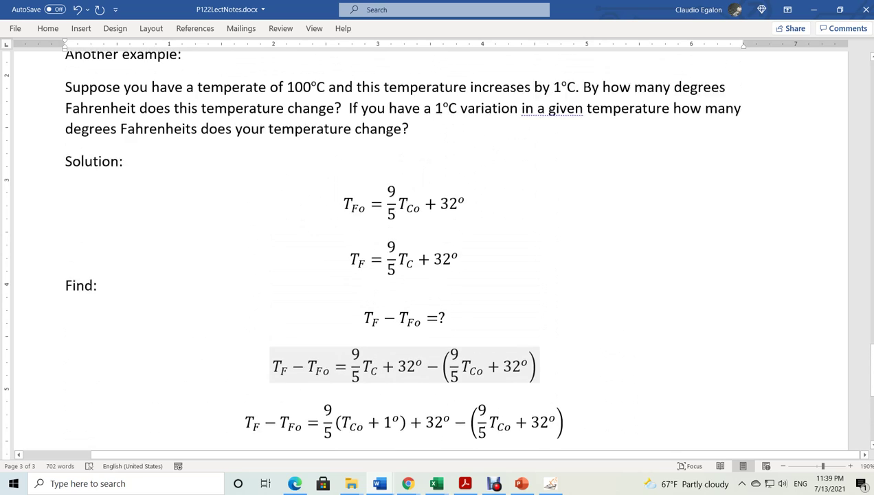
double_click(563, 126)
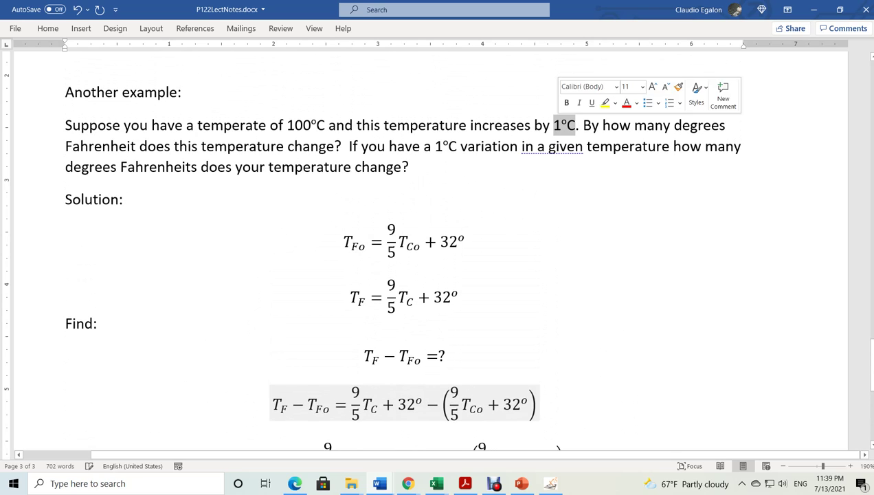
scroll(437, 248, "down", 5)
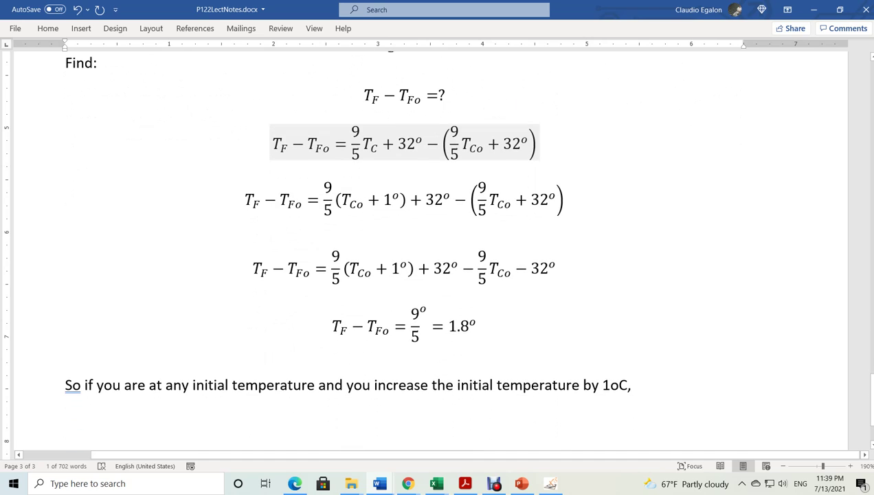
double_click(615, 386)
key("ctrl+v")
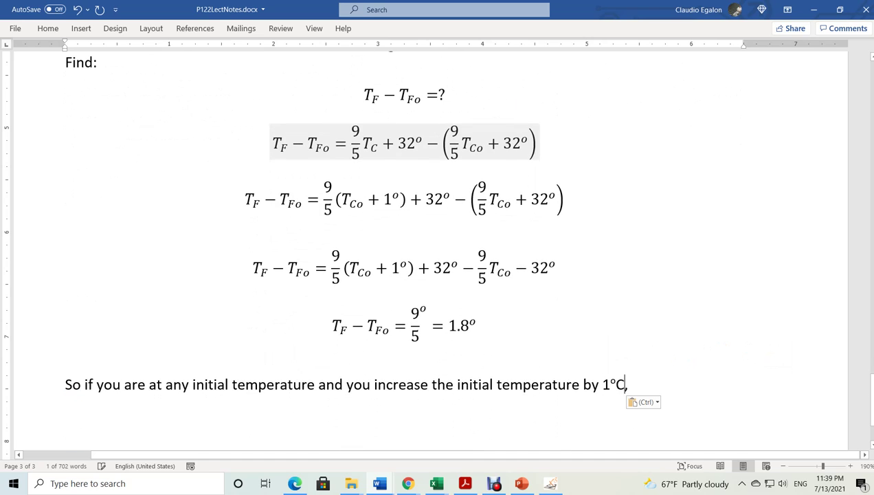
- Finish the sentence with "you get a variation of almost 2 degrees Fahrenheits." and add two new lines after it
left_click(632, 385)
type("yo")
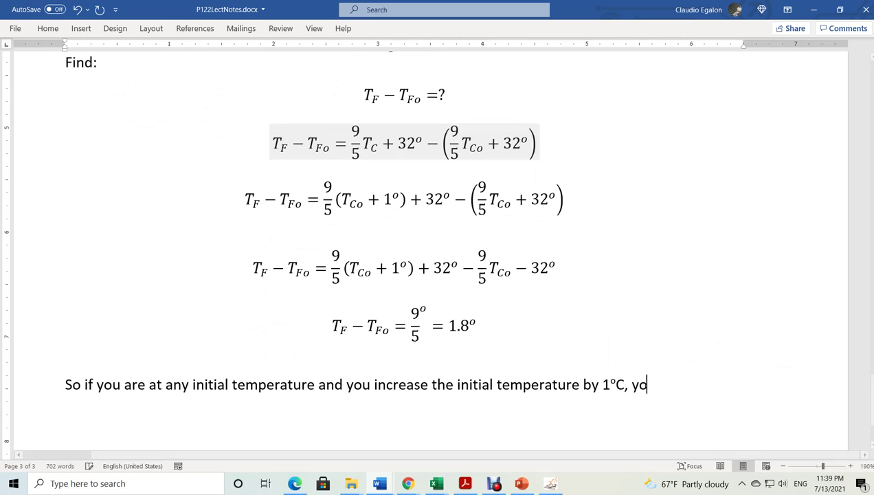
type("u get a vari")
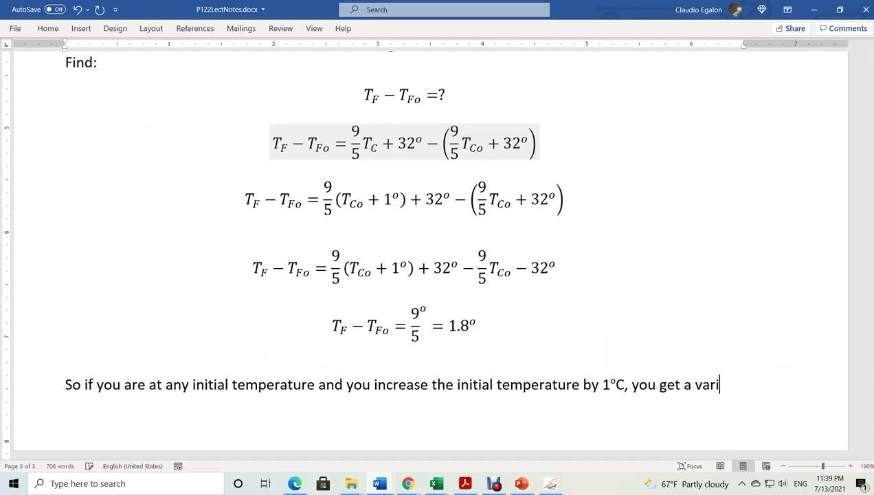
type("ation of almost")
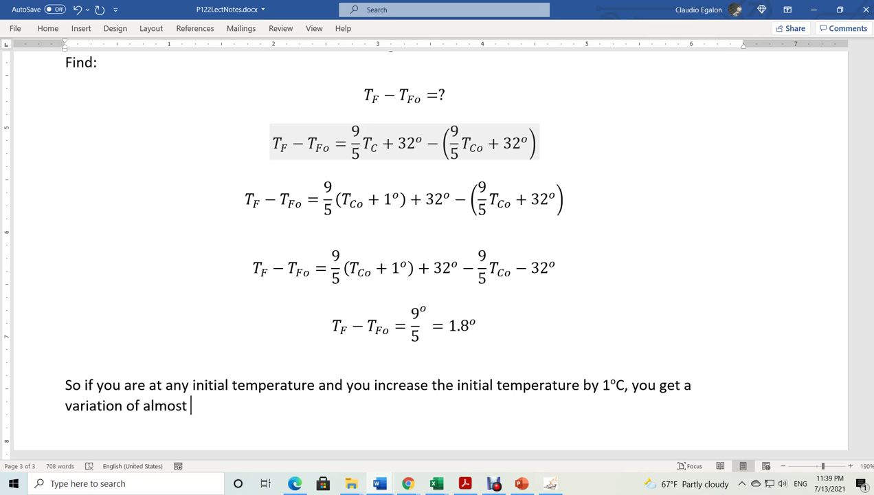
type(" 2 degrees F")
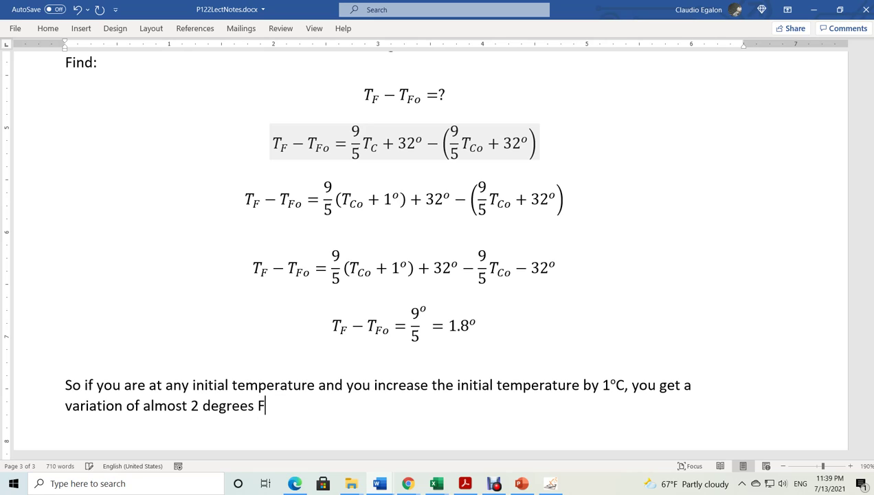
type("arenhenheits")
key("Left")
type("h")
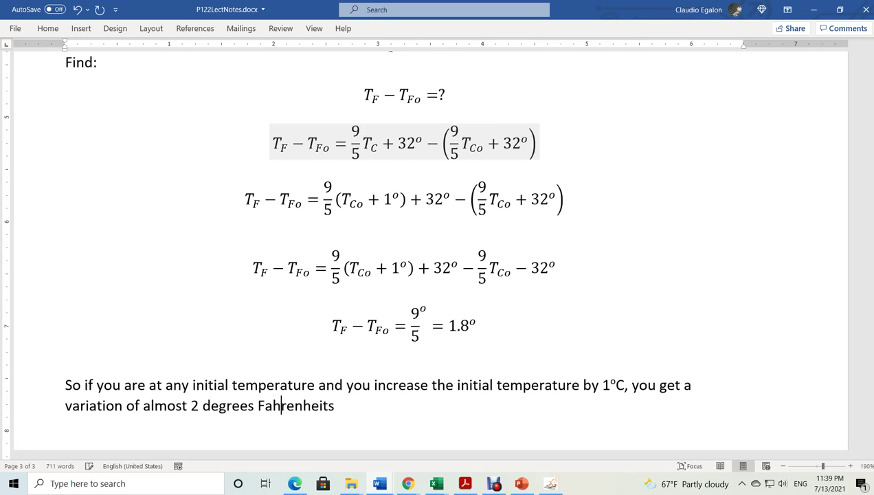
key("Right")
key("Right")
key("Right")
key("Right")
key("Right")
key("Right")
key("Right")
key("Right")
type(".")
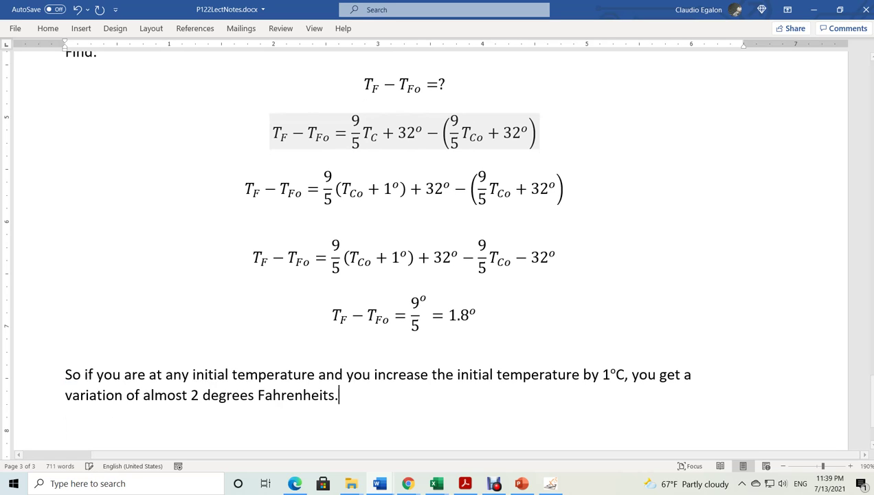
key("Return")
key("Return")
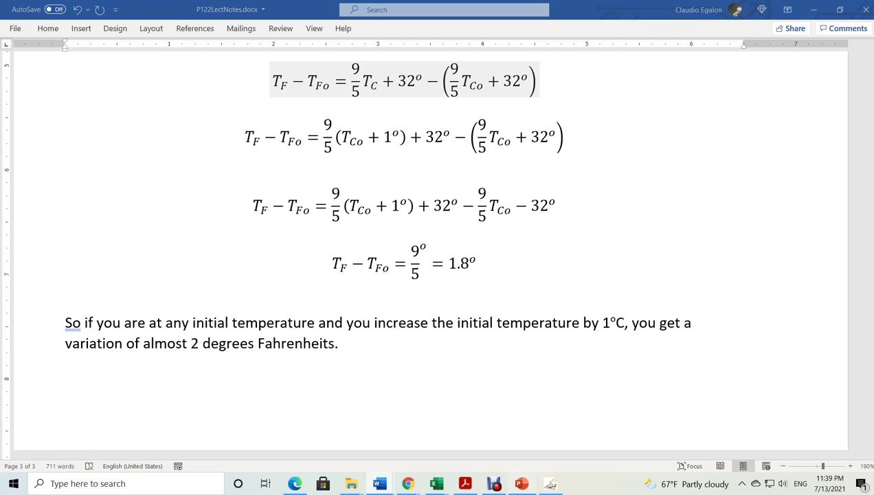
- Switch to the PowerPoint presentation P37F20Illustrations.pptx and draw a tall, narrow rectangle near the middle of blank slide 324
key("alt+Tab")
left_click(41, 202)
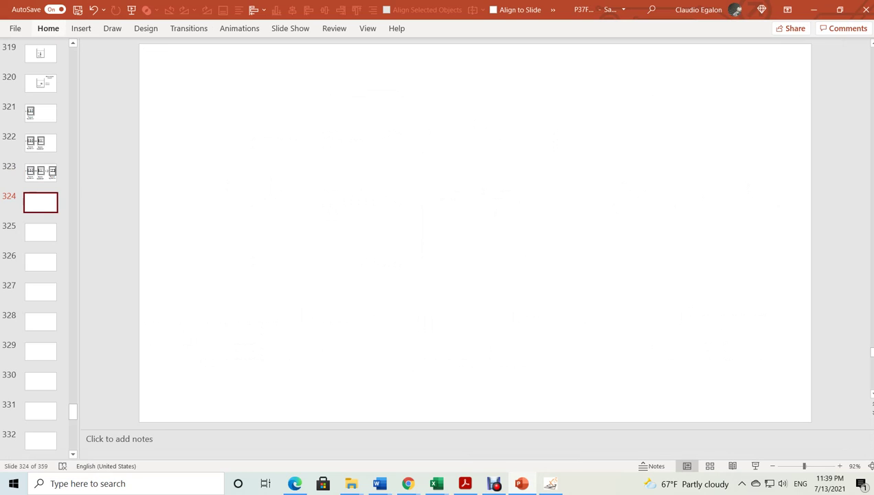
left_click(48, 28)
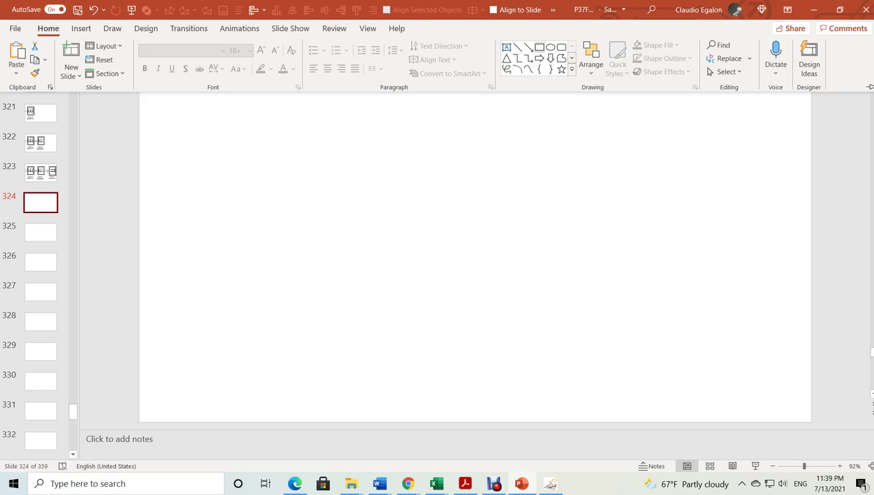
left_click(539, 46)
left_click_drag(391, 111, 415, 297)
- Give the tall rectangle a black outline and a white fill, and deselect it
right_click(409, 152)
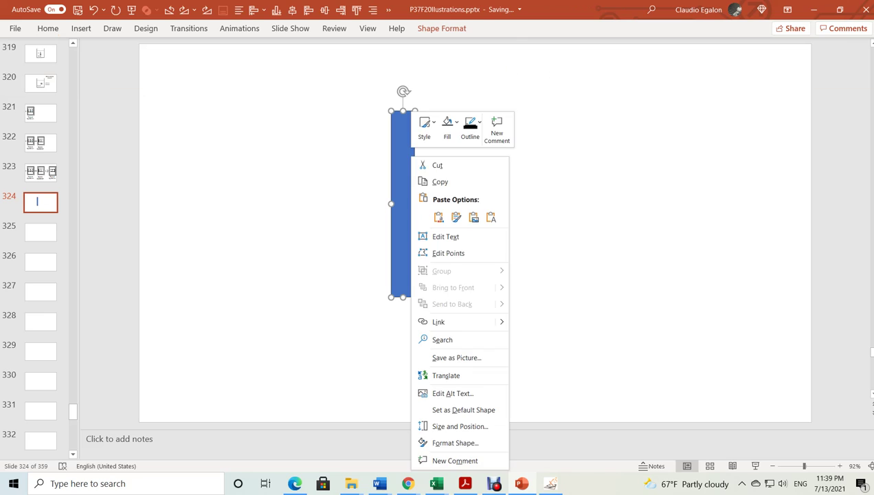
left_click(469, 127)
left_click(473, 169)
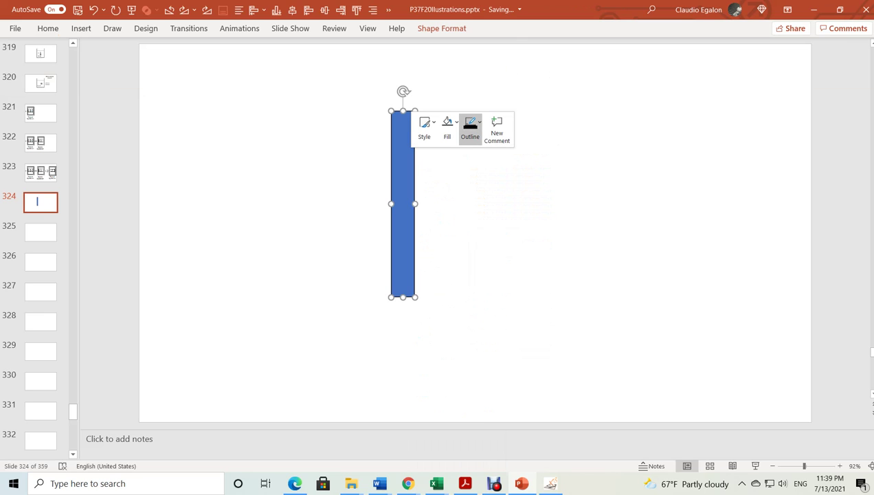
left_click(470, 128)
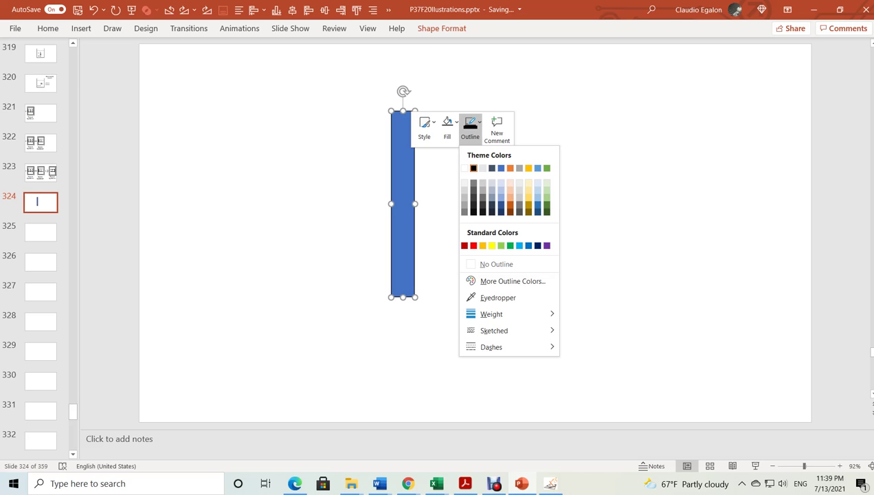
left_click(447, 125)
left_click(441, 169)
left_click(481, 213)
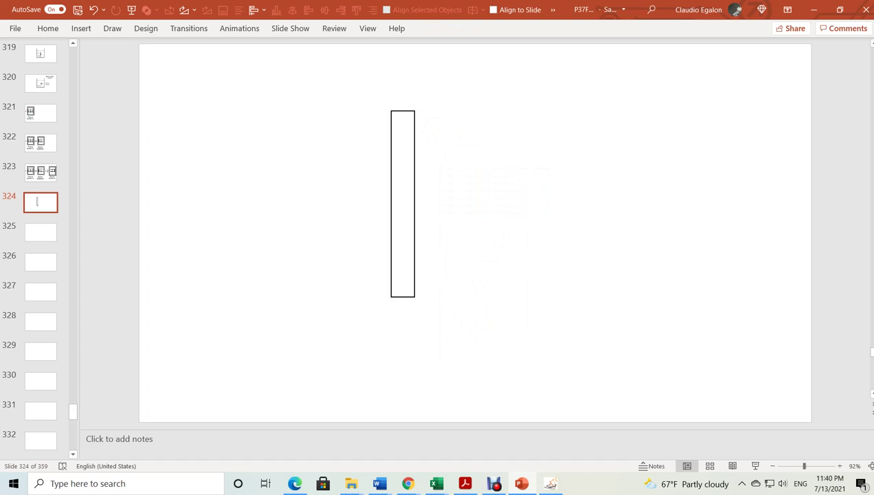
- Duplicate the tall rectangle, place the copy a short gap to its right at the same height, and deselect it
left_click(403, 205)
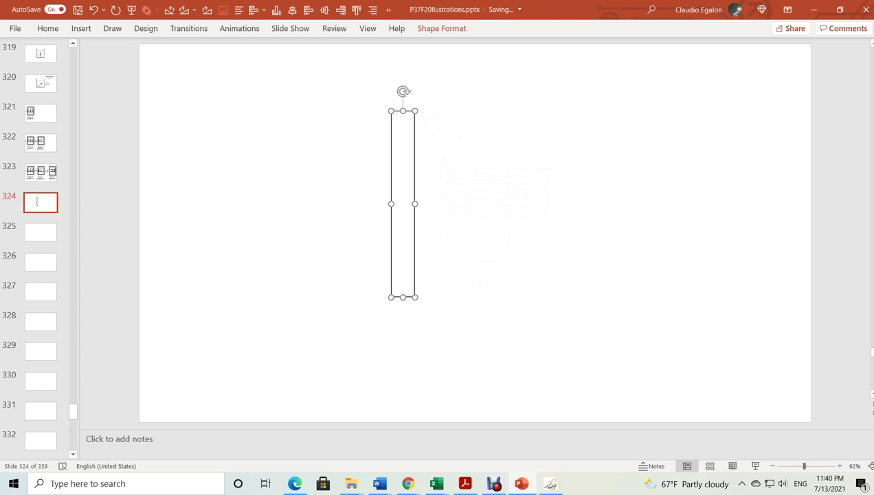
key("ctrl+v")
left_click_drag(411, 213, 452, 204)
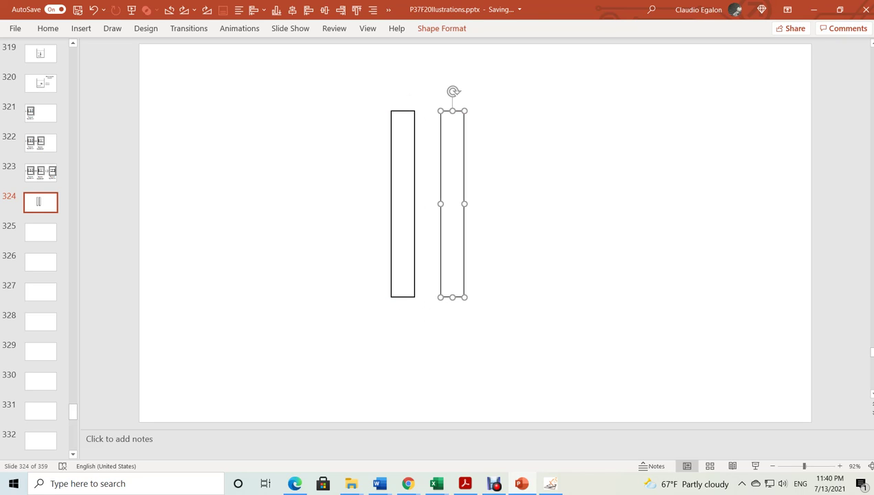
key("Escape")
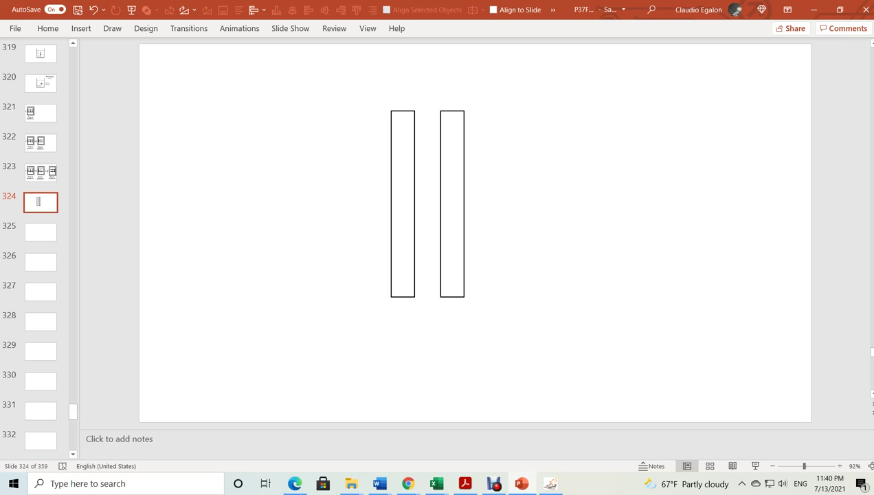
- Draw a vertical upward arrow along the first rectangle's left edge, extending beyond both of its ends
left_click(47, 29)
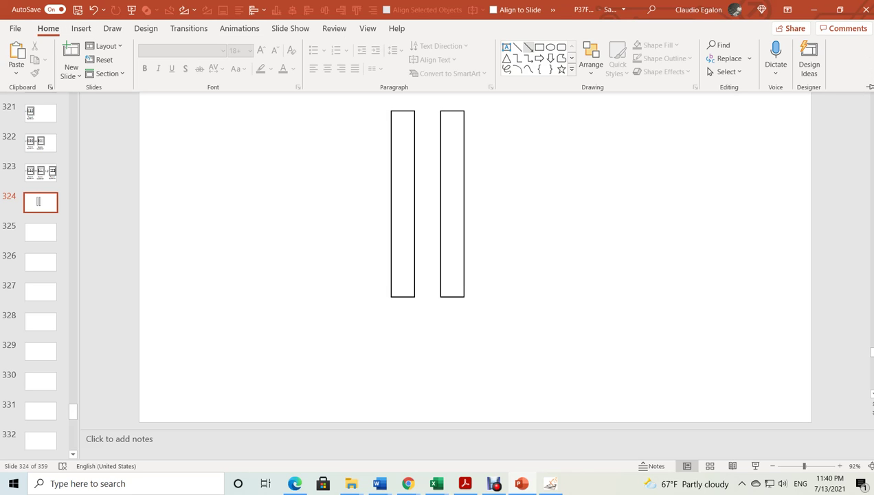
left_click(517, 47)
left_click_drag(387, 325, 387, 78)
left_click_drag(386, 165, 391, 167)
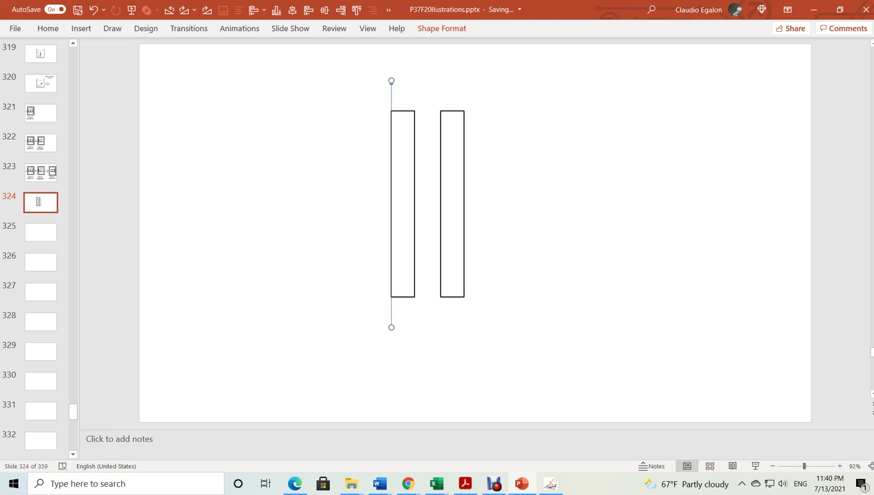
- Give the vertical arrow a black outline with a 2¼ pt weight and deselect it
right_click(390, 88)
left_click(451, 63)
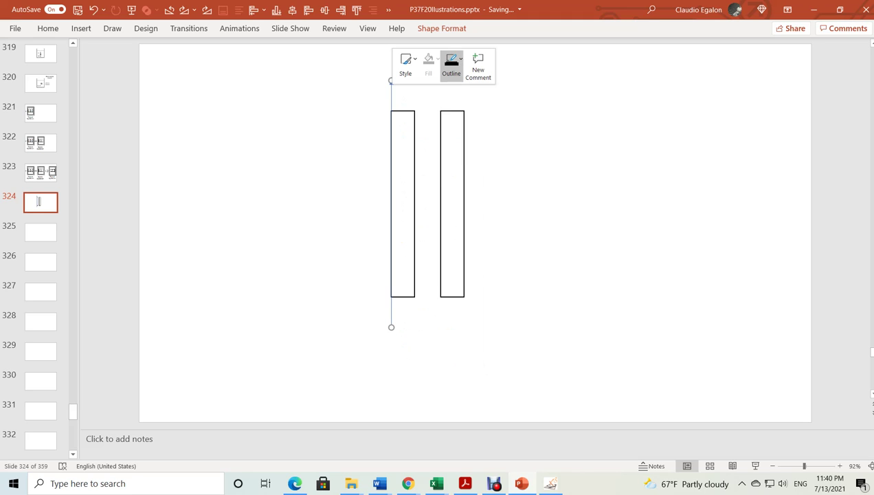
left_click(452, 63)
left_click(451, 63)
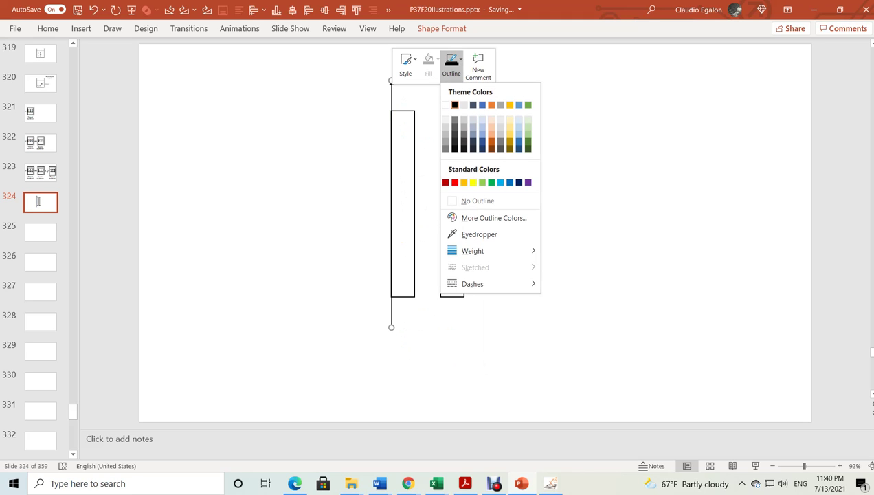
mouse_move(473, 251)
left_click(597, 324)
left_click(598, 325)
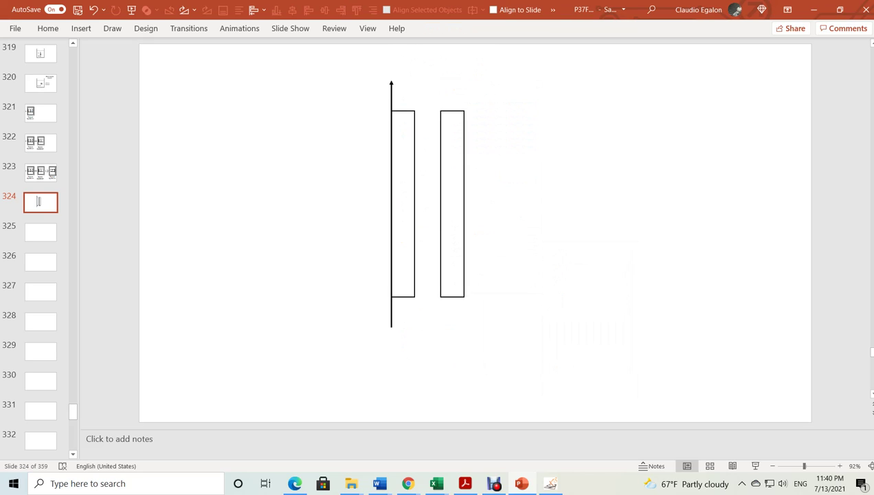
- Duplicate the vertical arrow and align the copy with the right edge of the second rectangle at nearly the same height
left_click(390, 96)
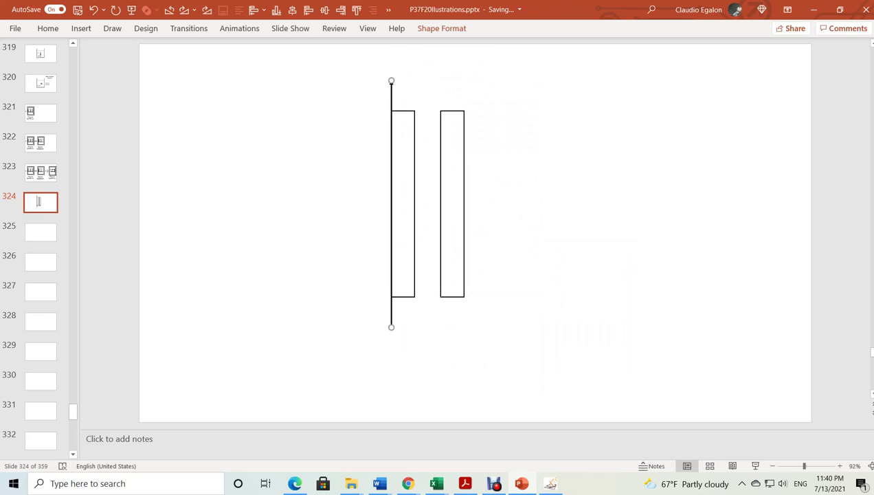
key("ctrl+d")
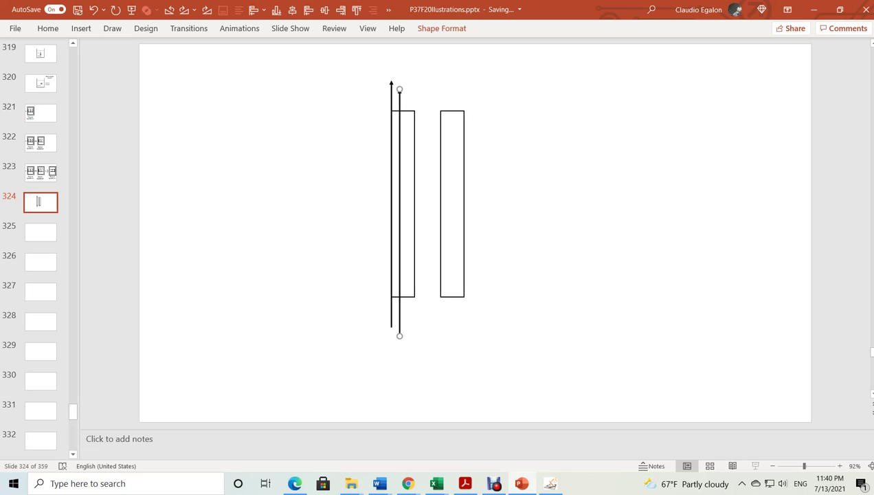
key("Right")
key("Right")
key("Right")
key("Right")
key("Right")
key("Right")
key("Right")
key("Right")
key("Right")
key("Right")
key("Right")
key("Right")
key("Right")
key("Up")
key("Escape")
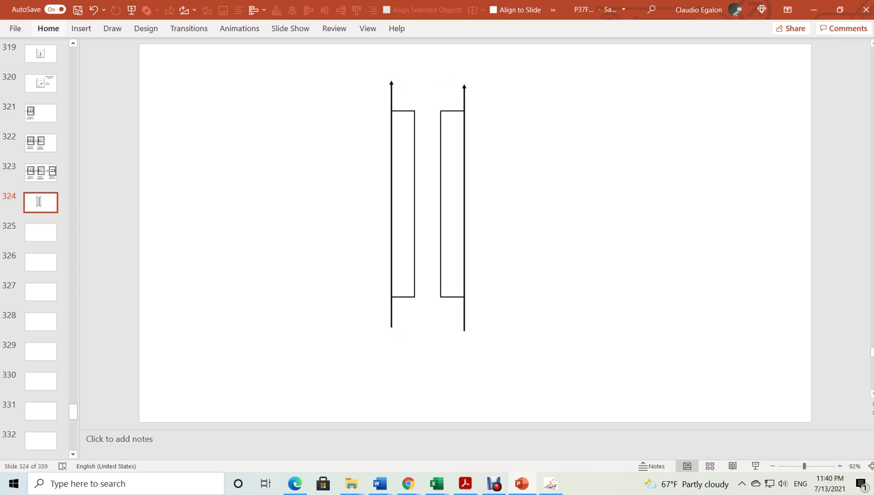
- Add a text box labelled "C" to the left of the first arrow's tip
left_click(48, 28)
left_click(506, 47)
left_click_drag(350, 76, 382, 99)
type("c")
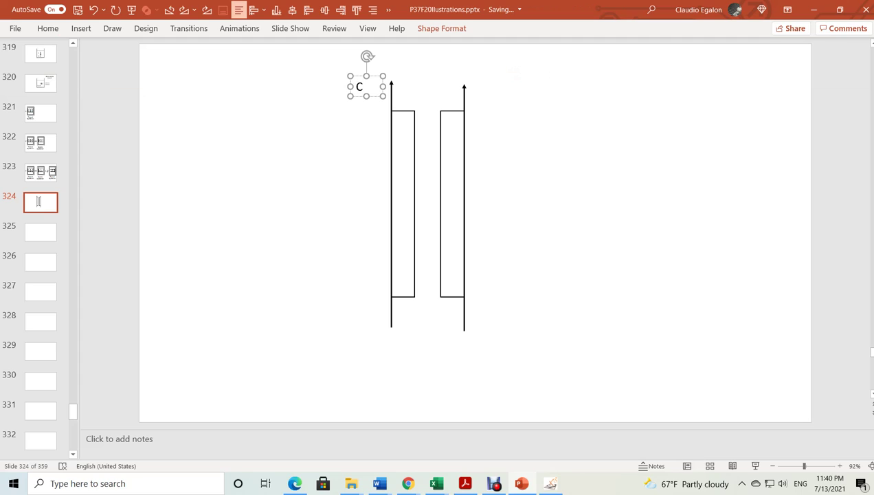
- Copy the "C" label to the right of the second arrow's tip and change its text to "F"
key("ctrl+v")
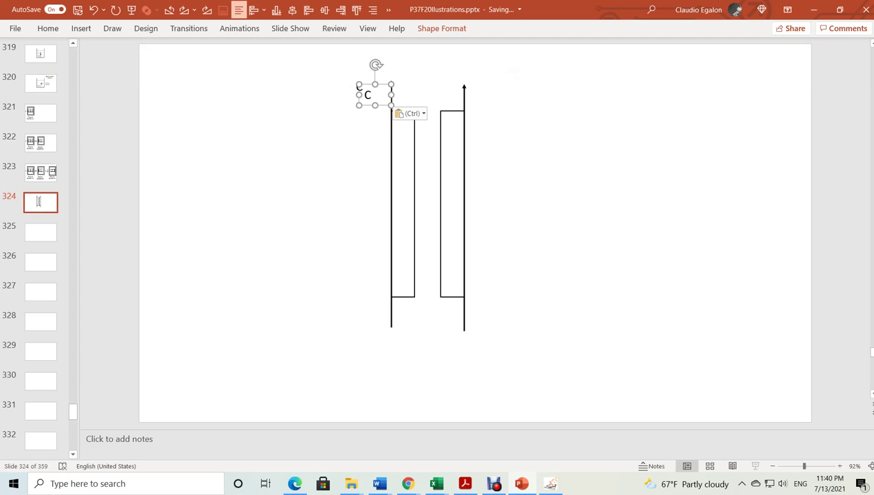
left_click_drag(375, 95, 492, 85)
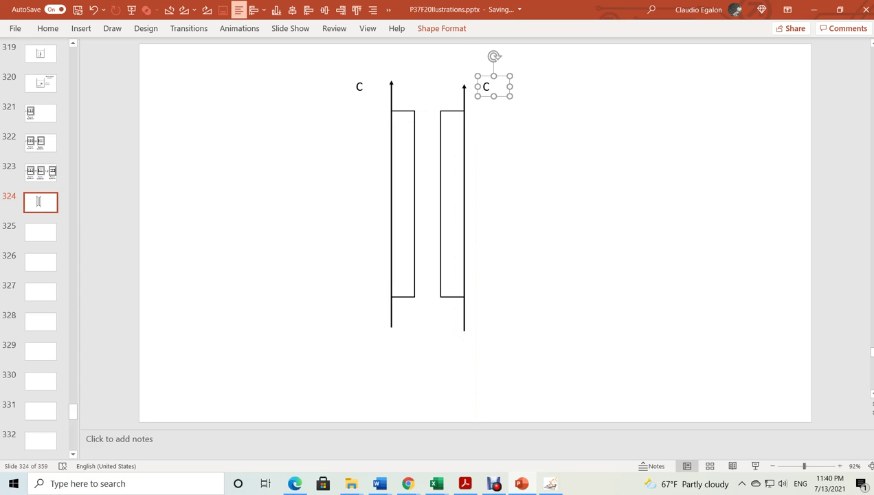
double_click(482, 86)
type("F")
key("Escape")
key("Escape")
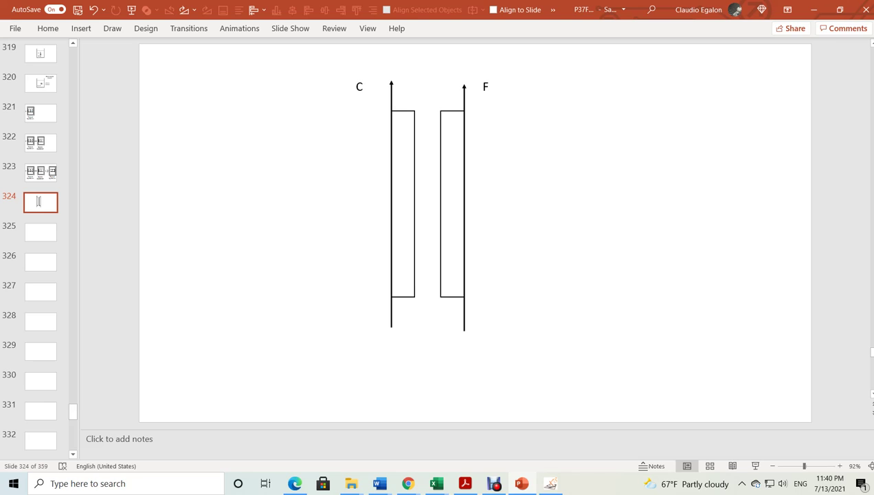
- Duplicate the C arrow and turn the copy into a short horizontal line crossing the C arrow near its middle
left_click(392, 102)
key("ctrl+d")
left_click_drag(399, 90, 392, 196)
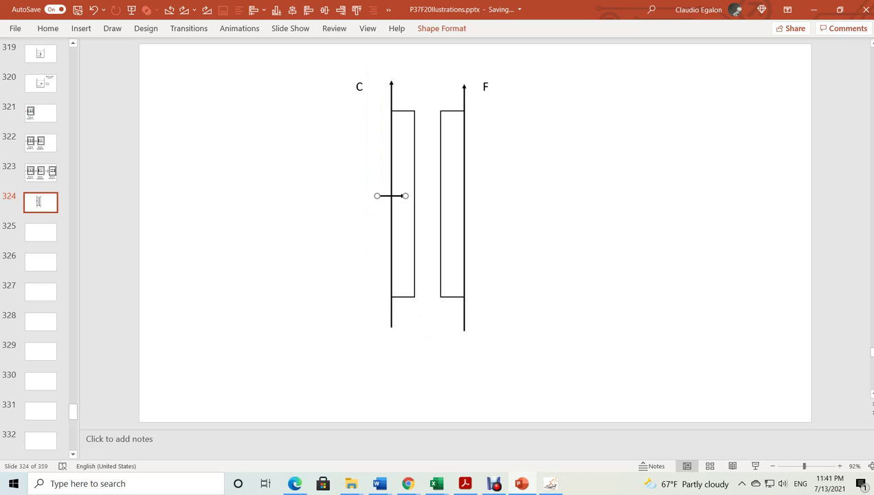
- Remove the arrowhead from the short horizontal line so it becomes a plain tick mark
right_click(395, 195)
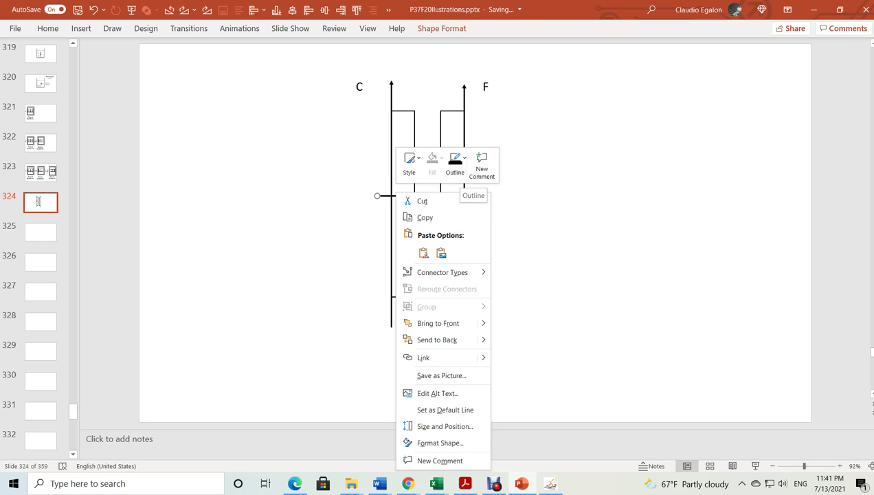
left_click(445, 426)
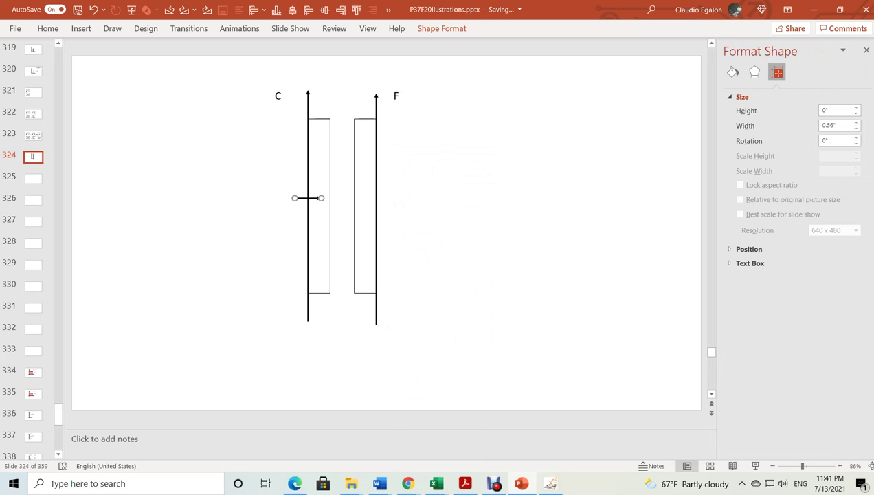
right_click(316, 196)
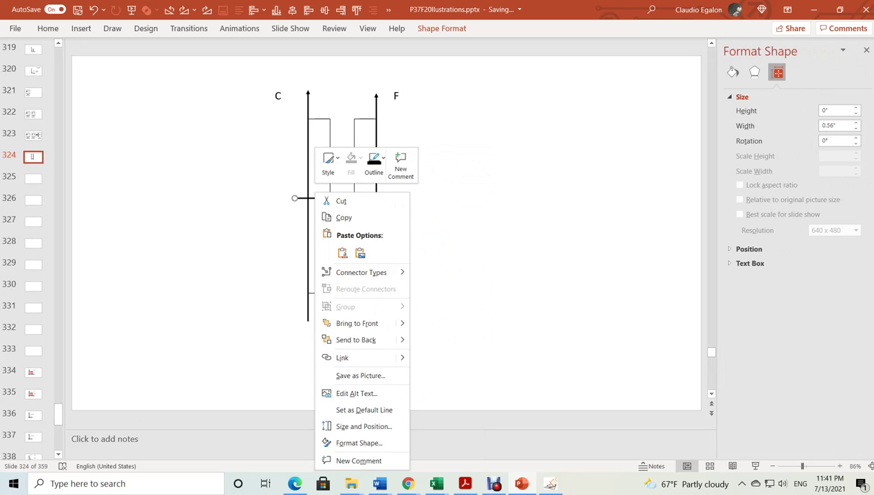
left_click(359, 442)
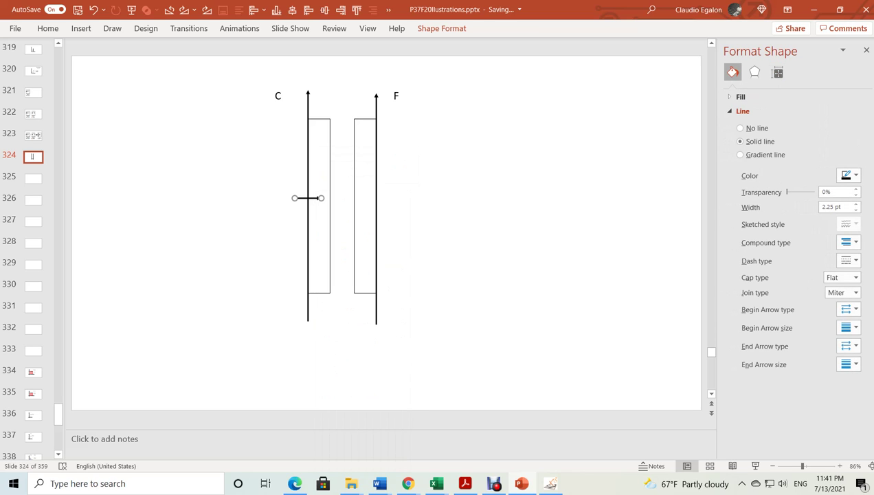
left_click(848, 309)
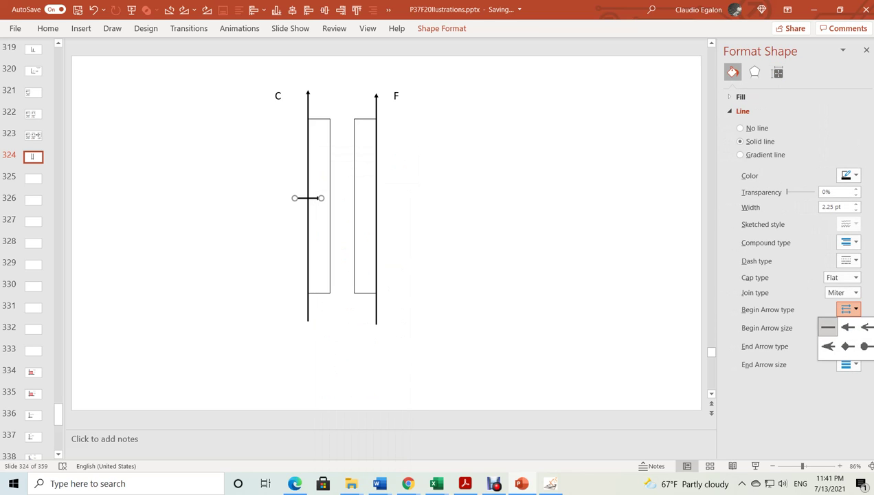
left_click(846, 362)
left_click(848, 346)
left_click(829, 364)
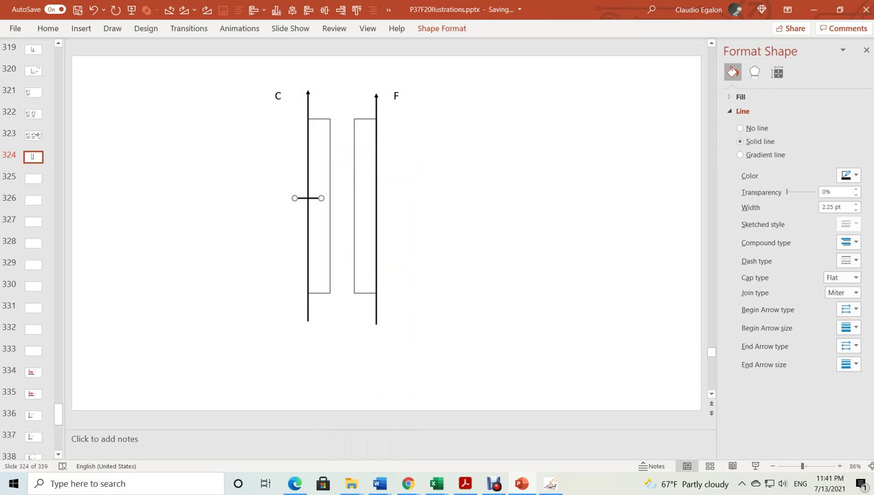
key("Escape")
- Duplicate the tick mark slightly higher on the C arrow, and copy both ticks onto the F arrow at matching heights
left_click(308, 198)
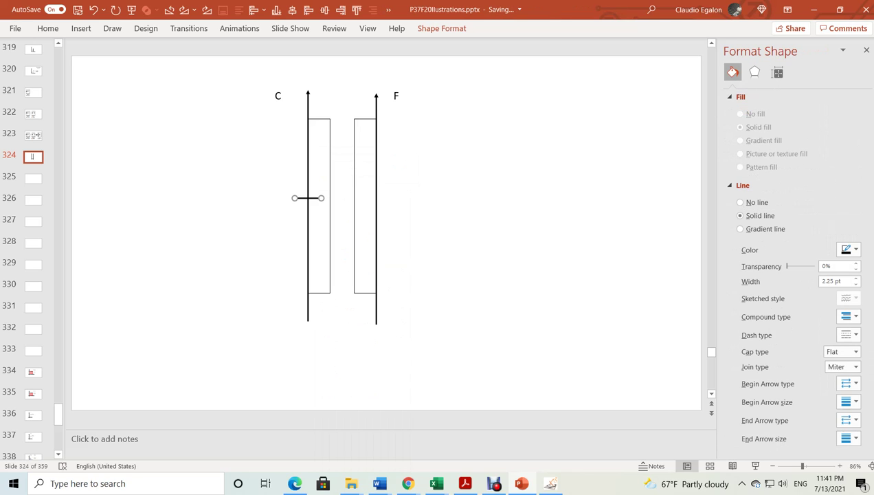
key("ctrl+d")
left_click_drag(316, 206, 308, 179)
left_click(281, 160)
left_click_drag(282, 160, 320, 199)
key("ctrl+d")
left_click_drag(316, 186, 378, 178)
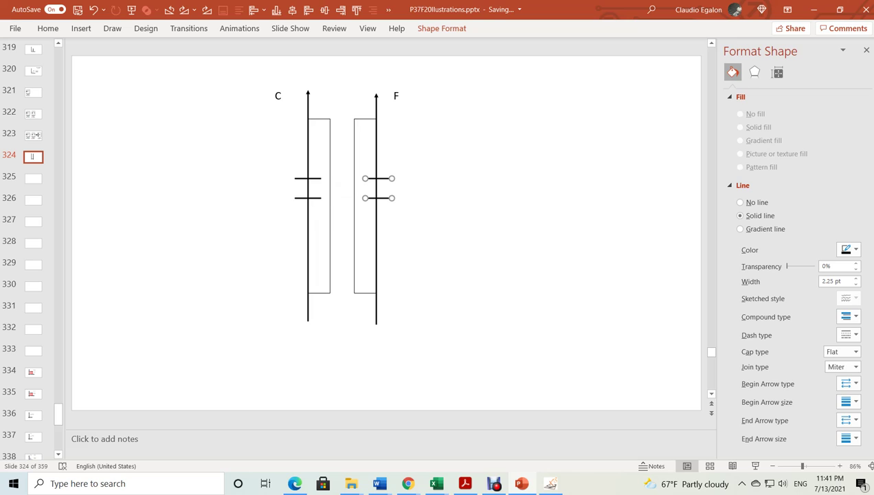
- Duplicate the F arrow's upper tick and position the copy midway between its two ticks
key("Escape")
left_click(382, 179)
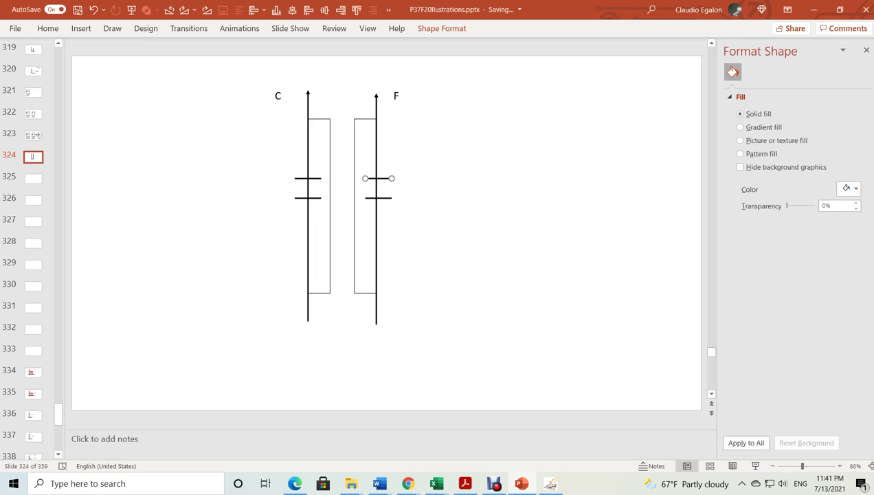
key("ctrl+d")
left_click_drag(386, 186, 376, 189)
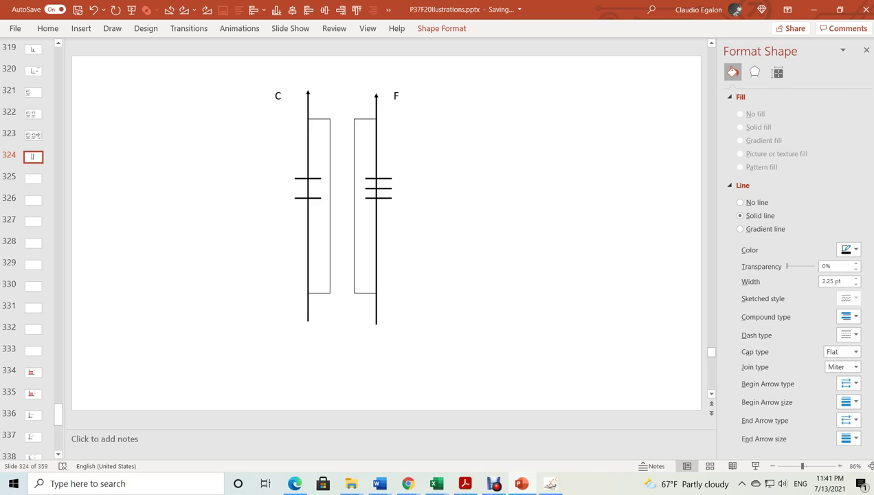
key("Down")
key("Down")
left_click(419, 189)
- Lower the F arrow's top tick slightly and fine-tune the middle tick so the three ticks are evenly spaced
left_click(382, 179)
key("Down")
key("Down")
key("Down")
key("Down")
key("Down")
key("Up")
key("Escape")
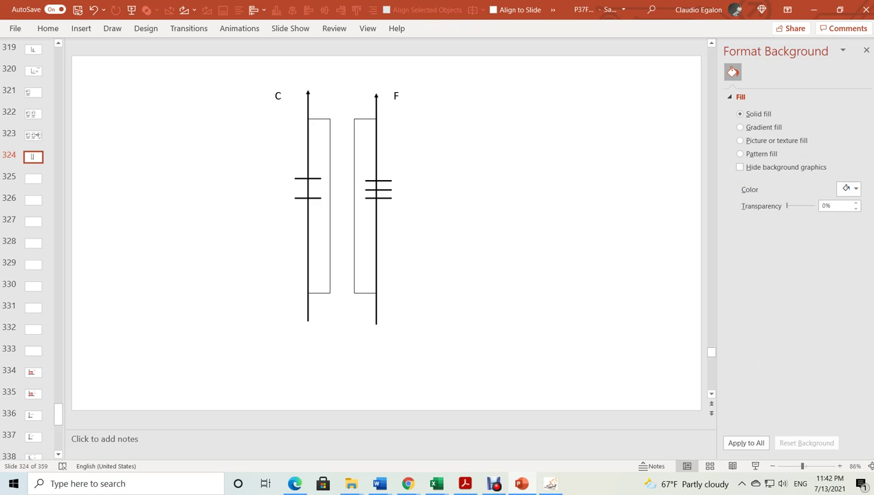
left_click(383, 189)
key("ctrl+Up")
key("ctrl+Up")
key("ctrl+Down")
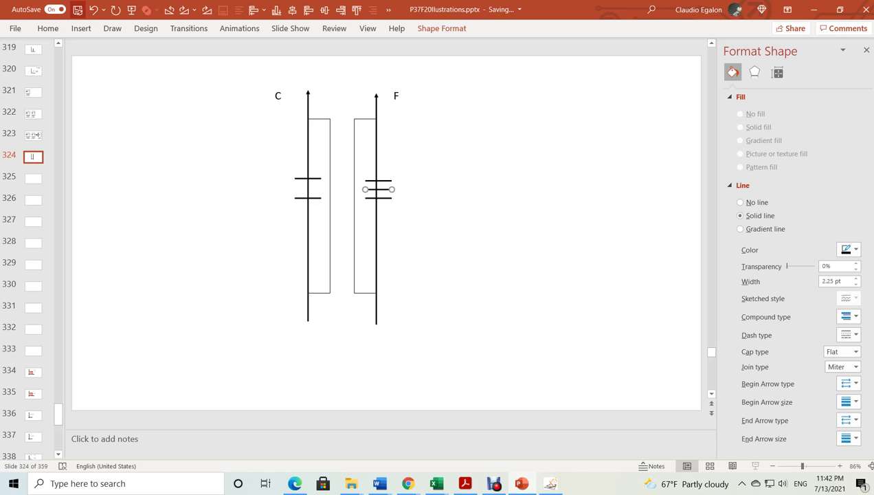
key("Escape")
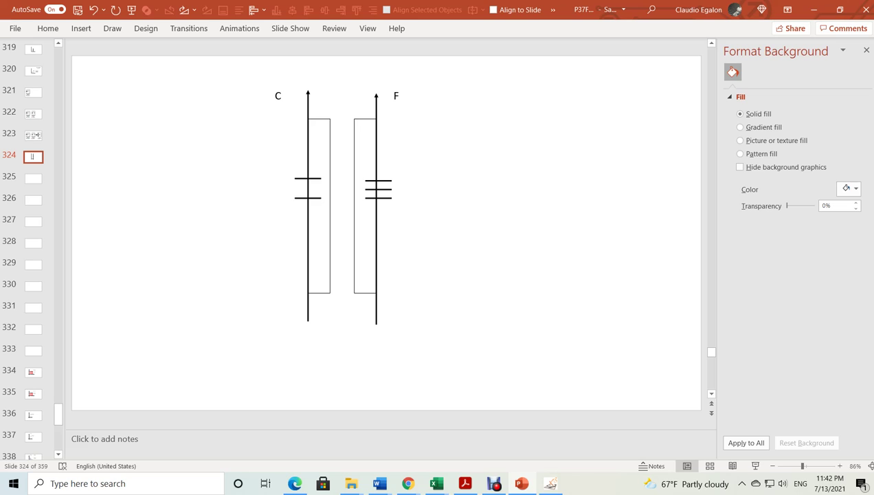
- Set the outline weight of the rectangle beside the C arrow to 2¼ pt
left_click(330, 155)
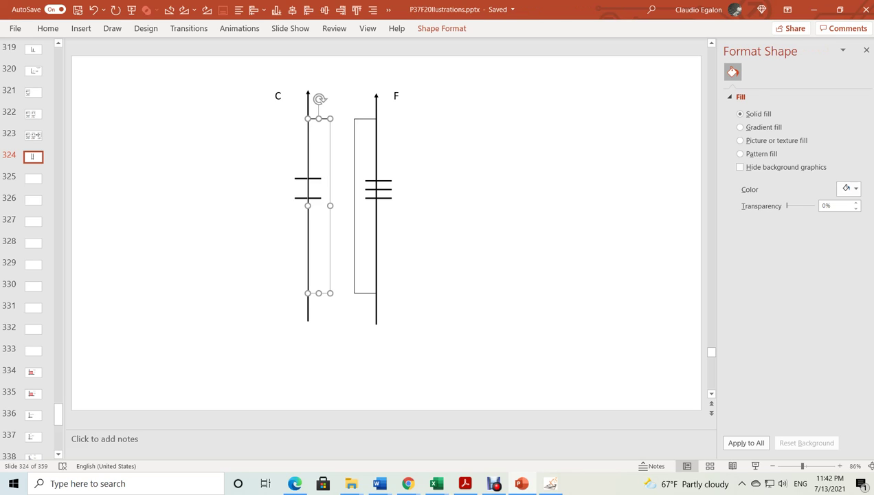
right_click(330, 156)
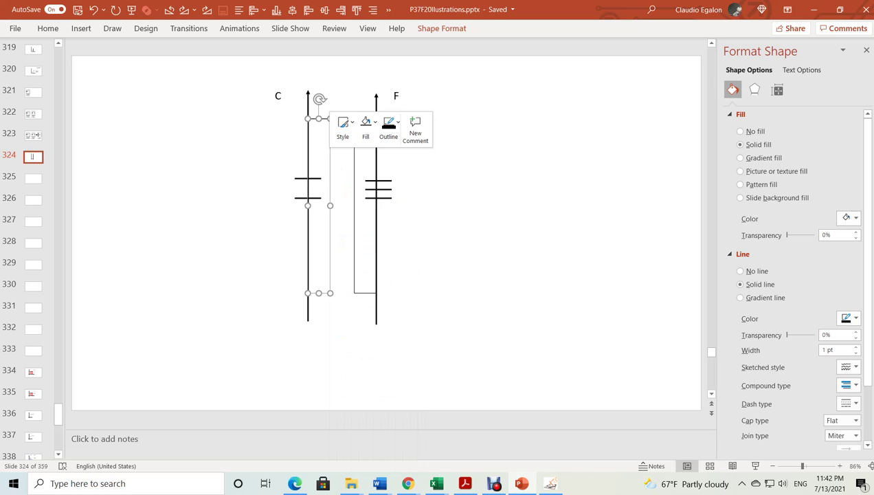
left_click(389, 127)
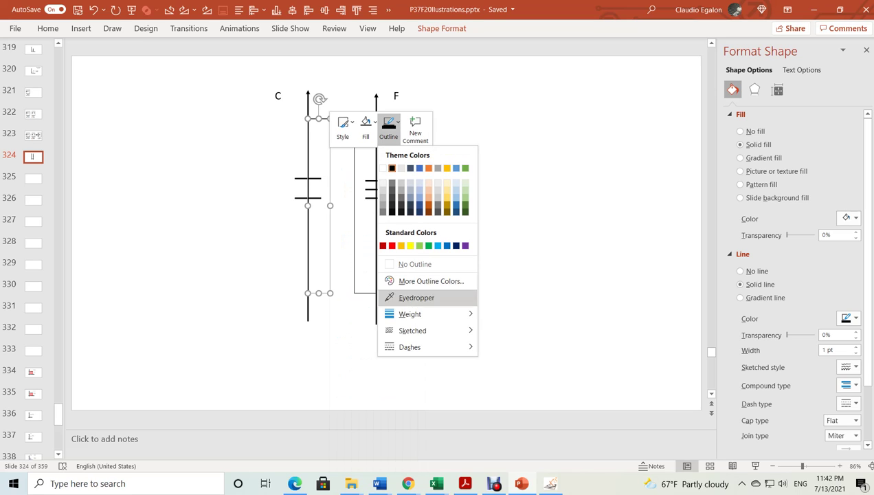
mouse_move(412, 314)
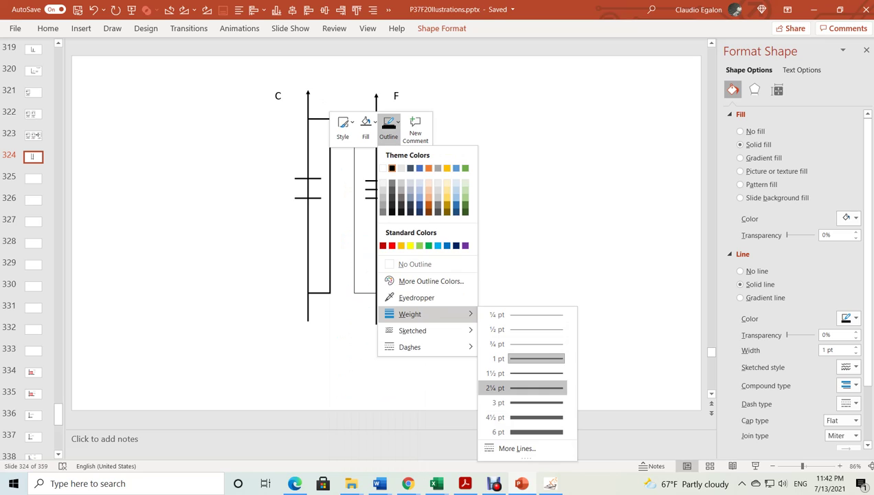
left_click(525, 387)
- Set the outline weight of the rectangle beside the F arrow to 2¼ pt and deselect the shapes
left_click(354, 214)
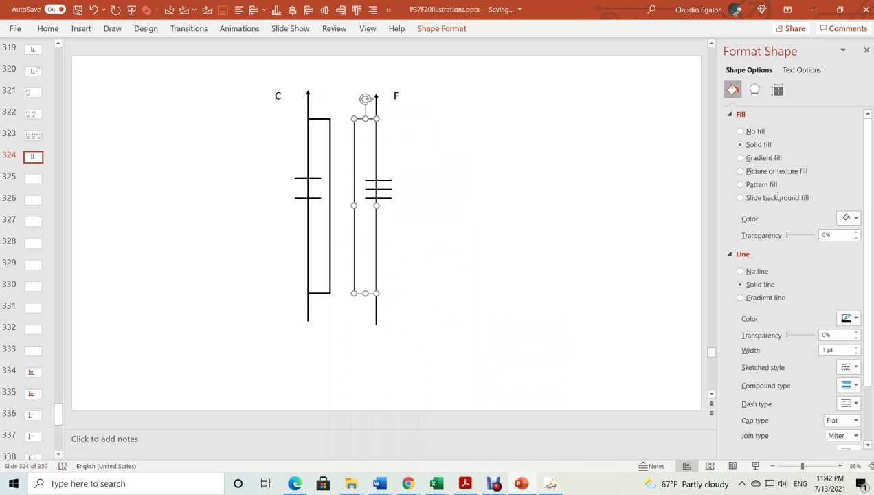
right_click(355, 247)
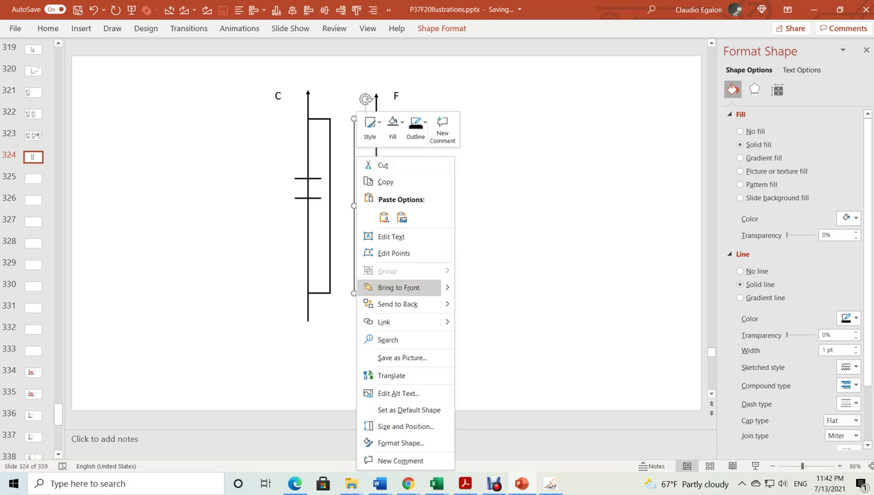
left_click(415, 127)
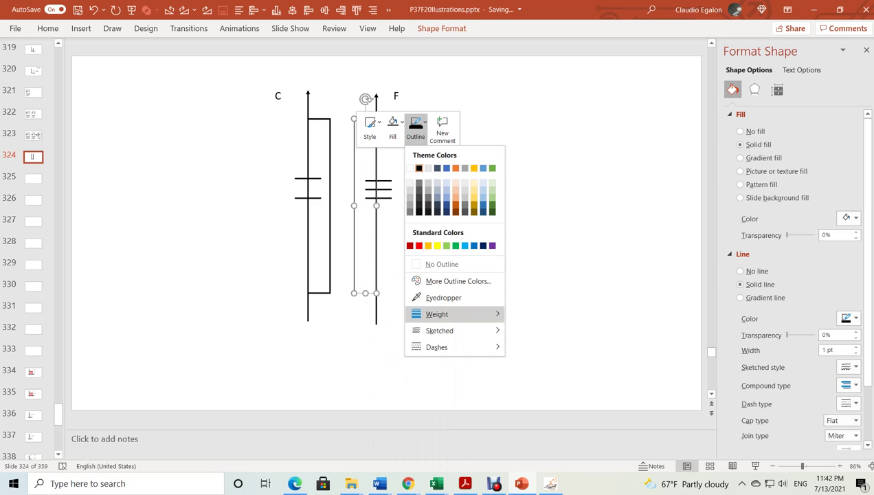
mouse_move(437, 314)
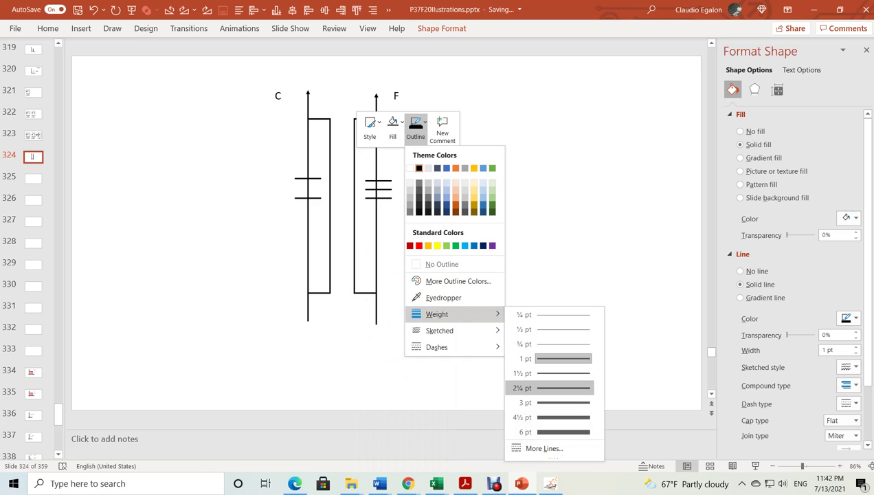
left_click(543, 388)
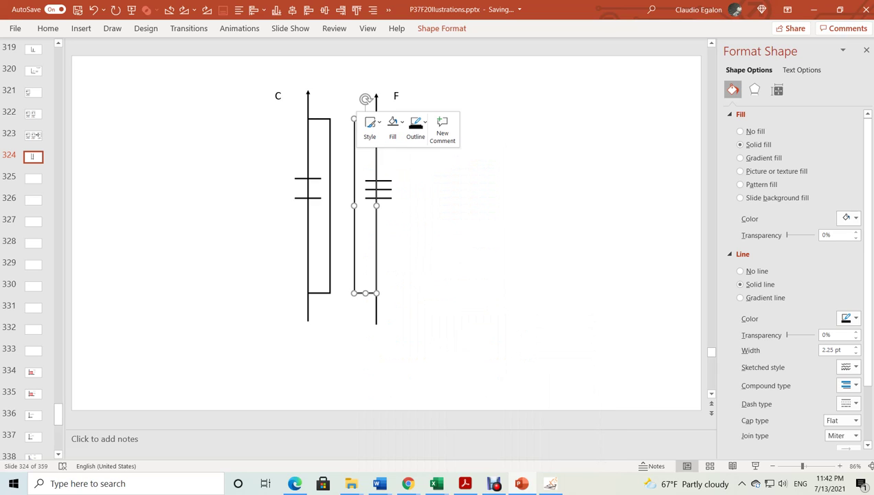
left_click(320, 227)
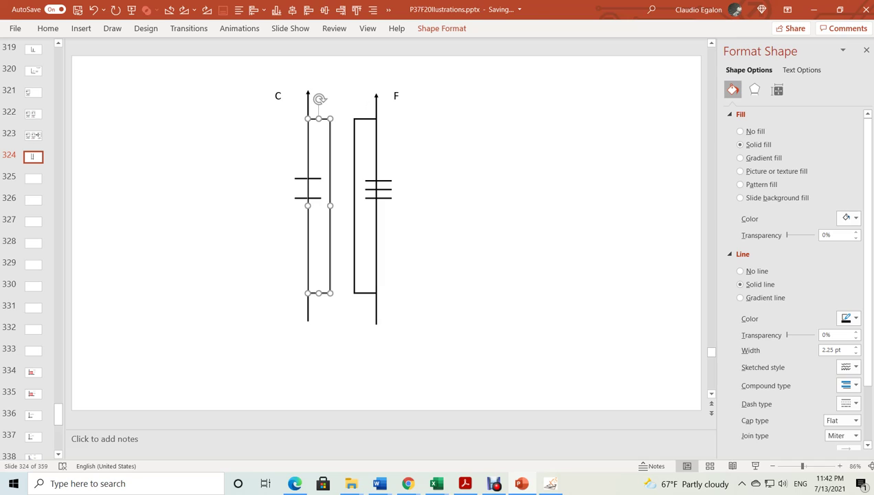
left_click(453, 233)
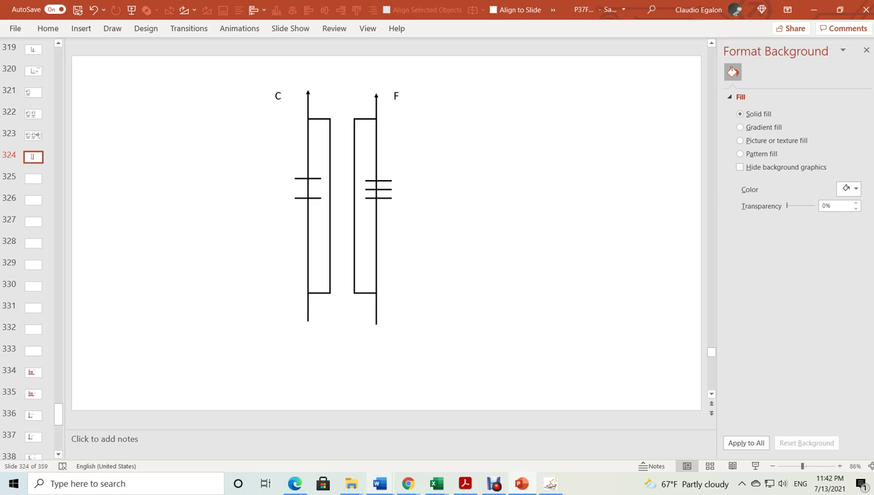
- Switch to the Word lecture notes and add below the last paragraph "Let us now talk about the Kelvin scale and why it is so important."
mouse_move(379, 483)
left_click(422, 433)
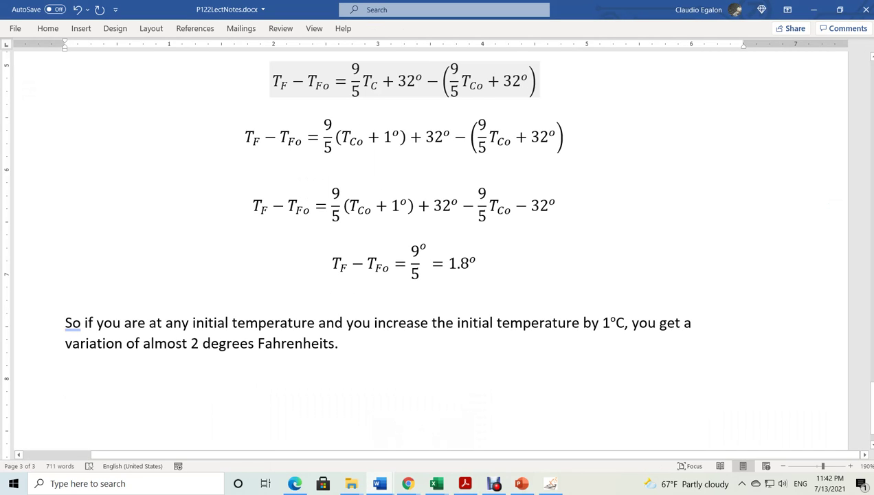
type("Let us now to")
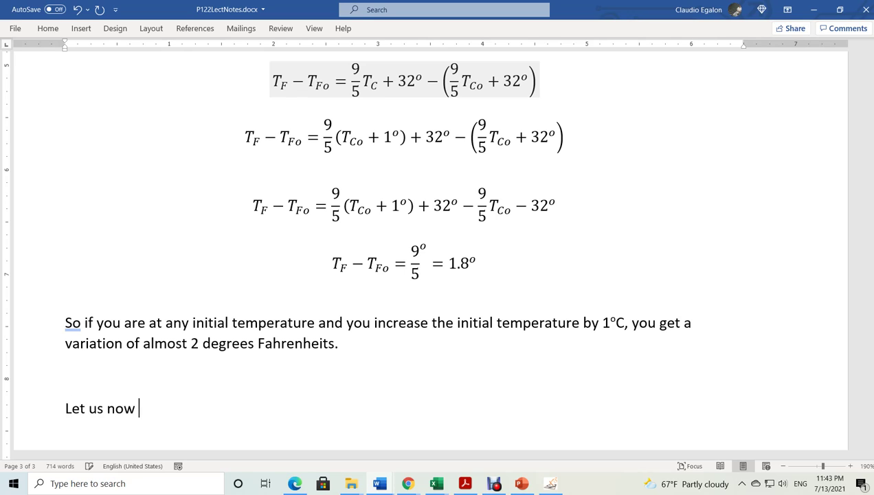
key("BackSpace")
type("alk about")
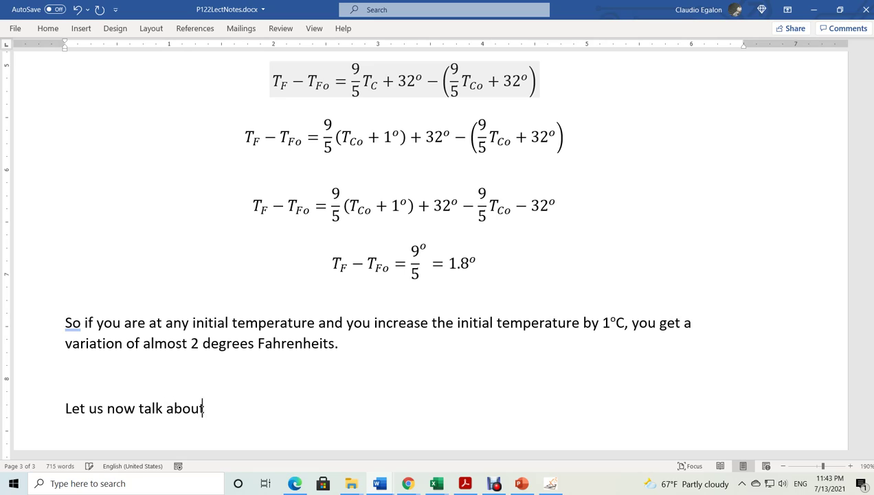
type(" the Kelvin s")
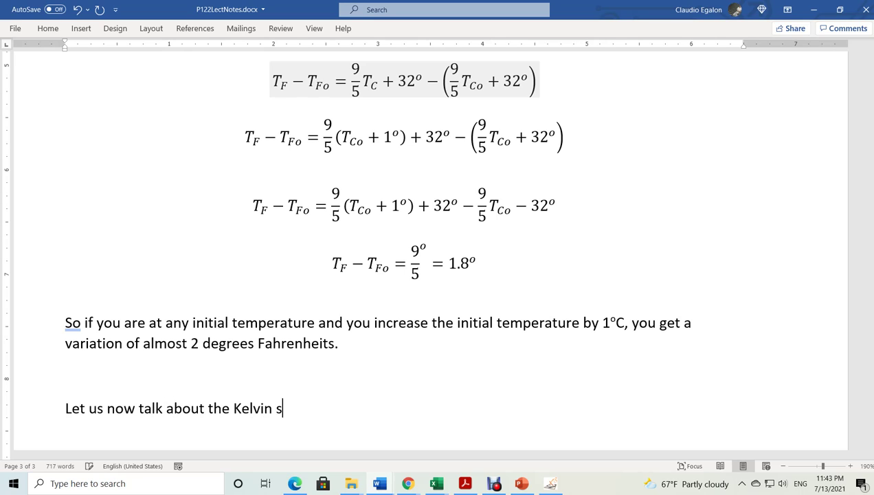
type("cale and wh")
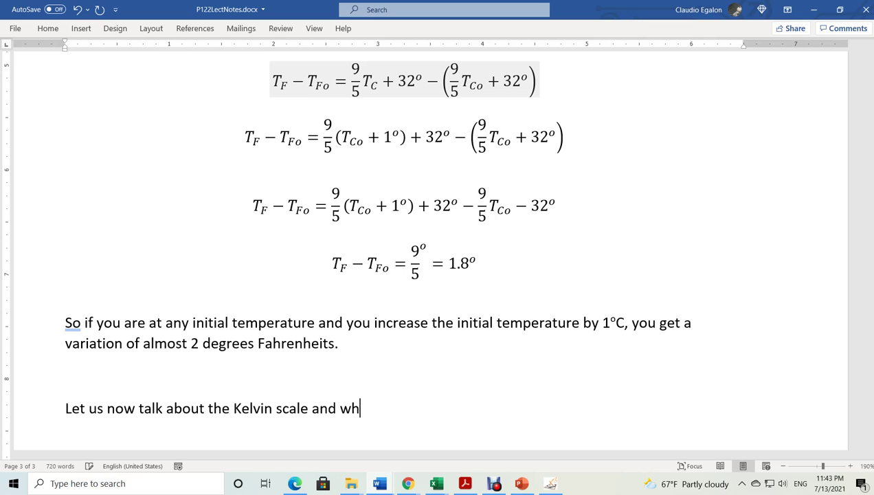
type("y it is so important.")
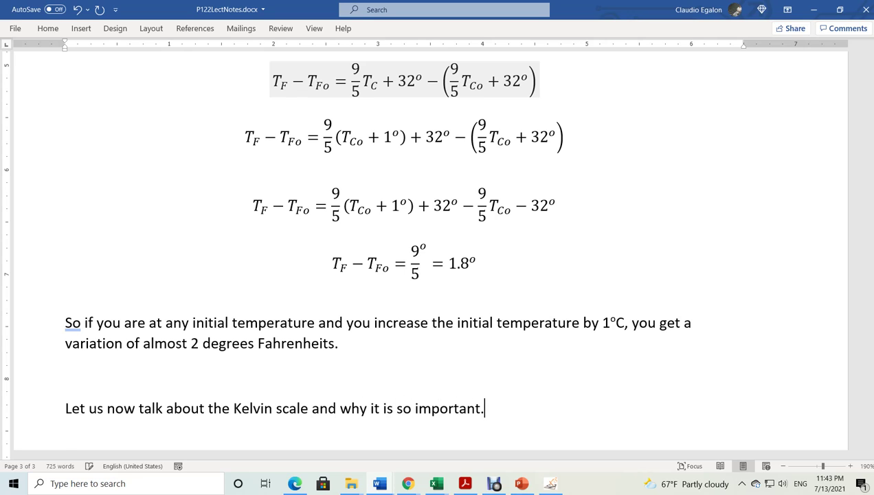
key("Return")
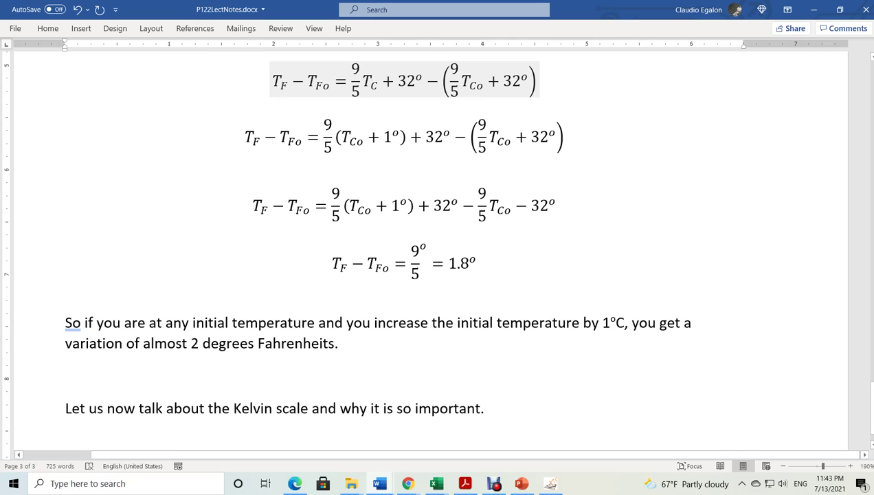
- Begin a second sentence in the Kelvin paragraph with "Sometime ago, people made a"
key("BackSpace")
key("BackSpace")
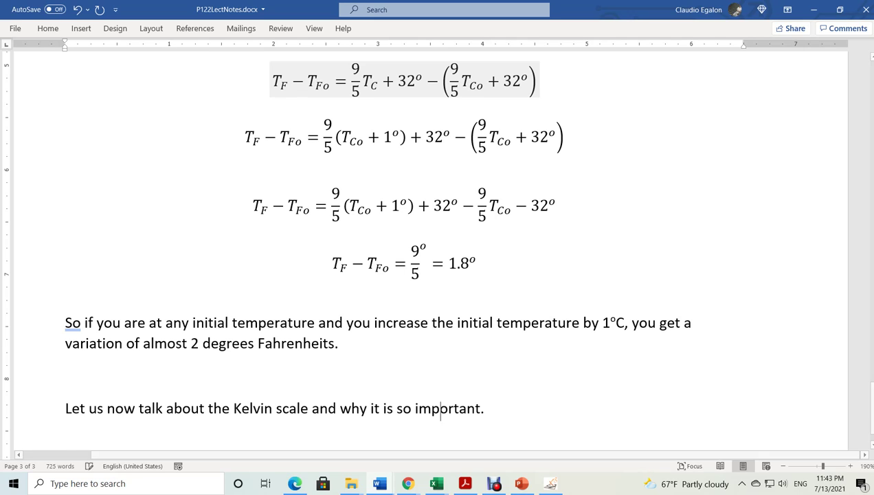
type(". Some time")
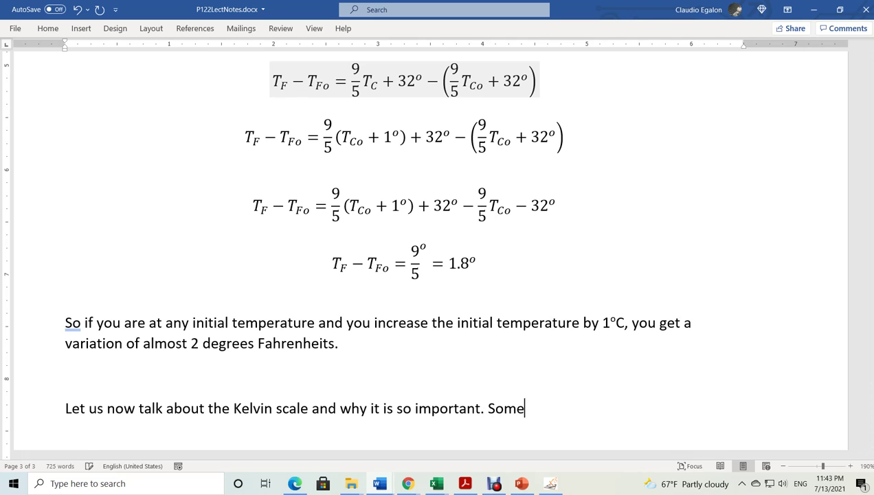
key("BackSpace")
key("BackSpace")
key("BackSpace")
key("BackSpace")
key("BackSpace")
type("time ago")
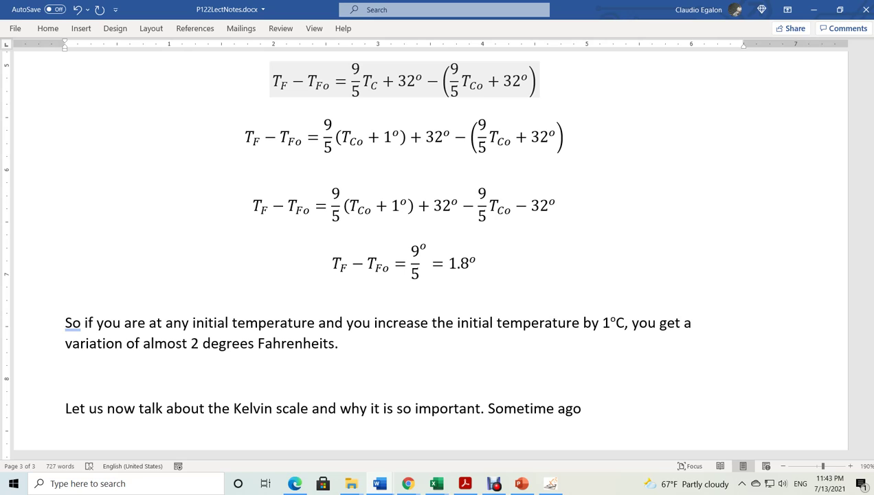
key("BackSpace")
type(", ep")
key("BackSpace")
key("BackSpace")
type("people made a")
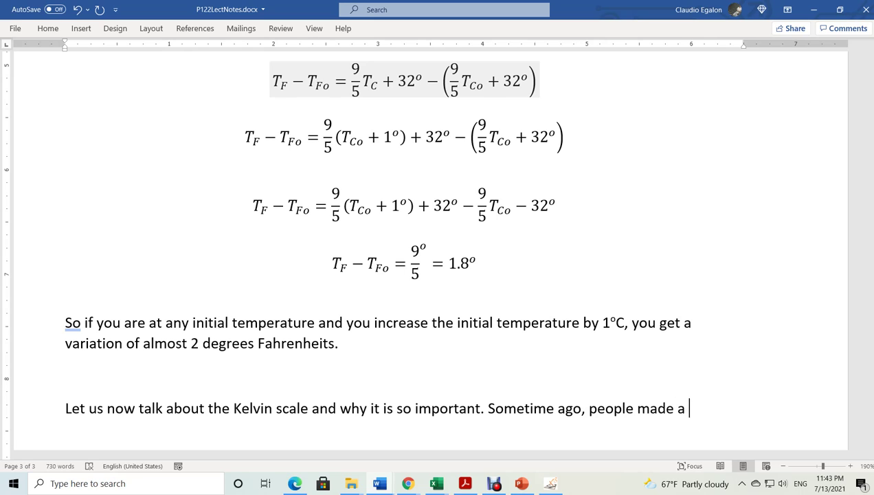
- Replace the word "people" with "scientists" in the second sentence of the Kelvin paragraph
left_click(614, 408)
double_click(613, 408)
type("scientis")
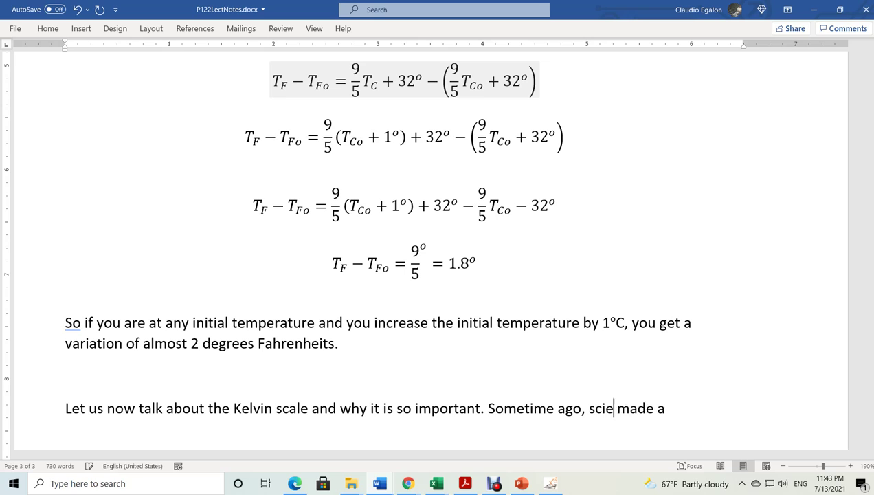
type("ts")
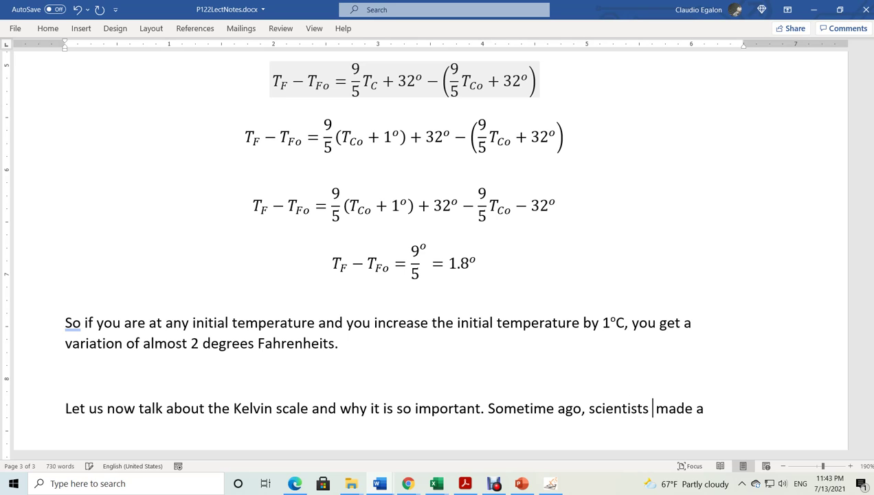
- Continue the sentence about the scientists with "very important discovery"
key("End")
type("very importan")
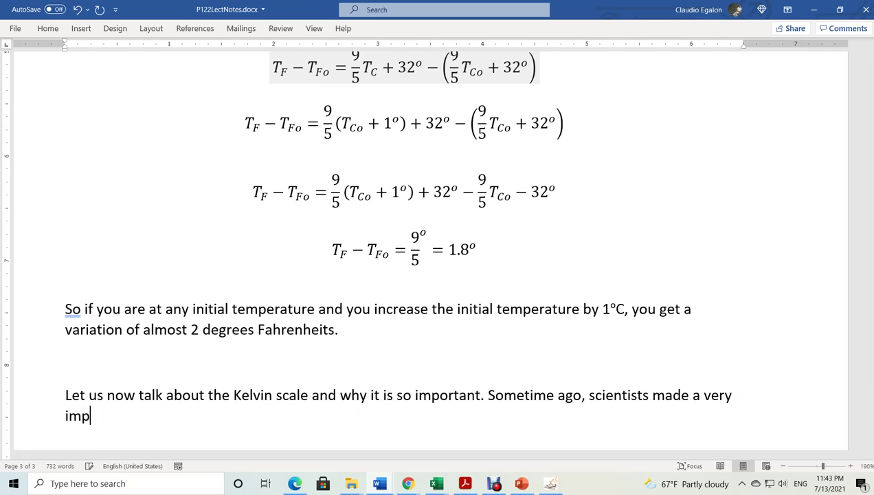
type("t discovery")
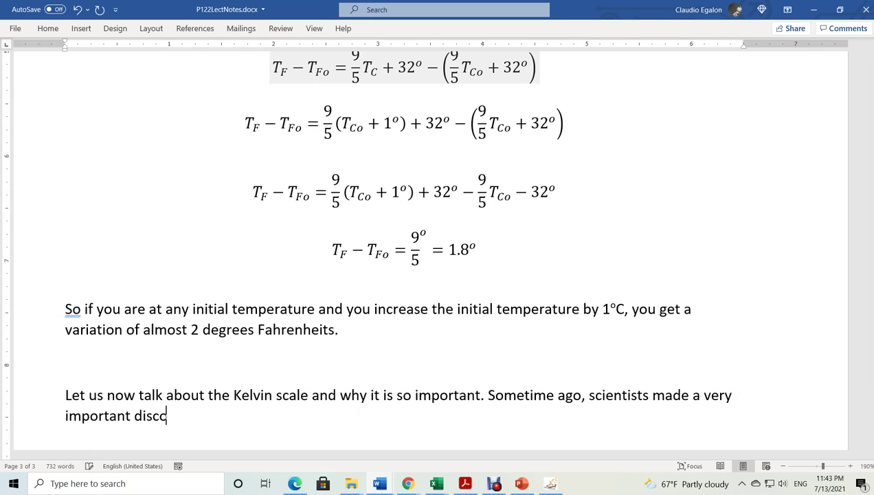